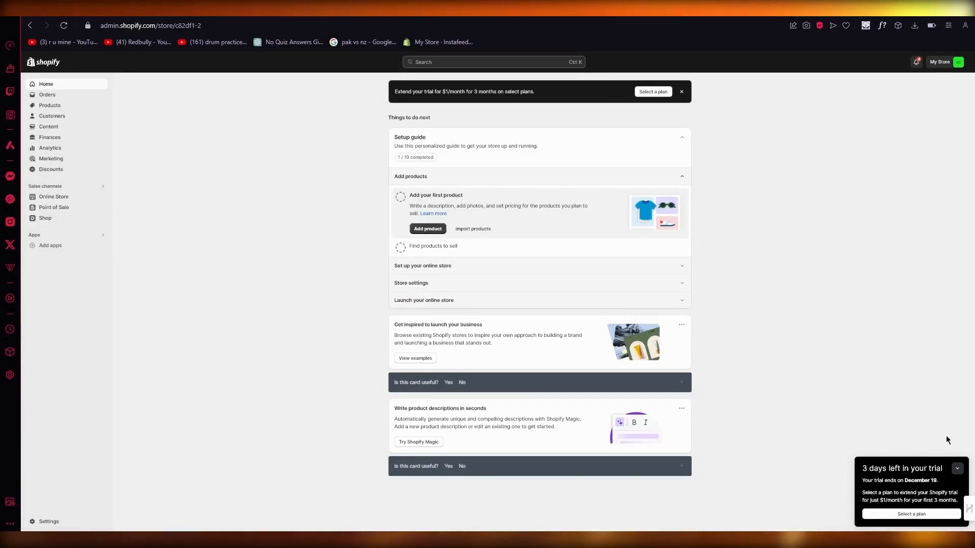
- Collapse the trial reminder card on the admin home page
click(957, 468)
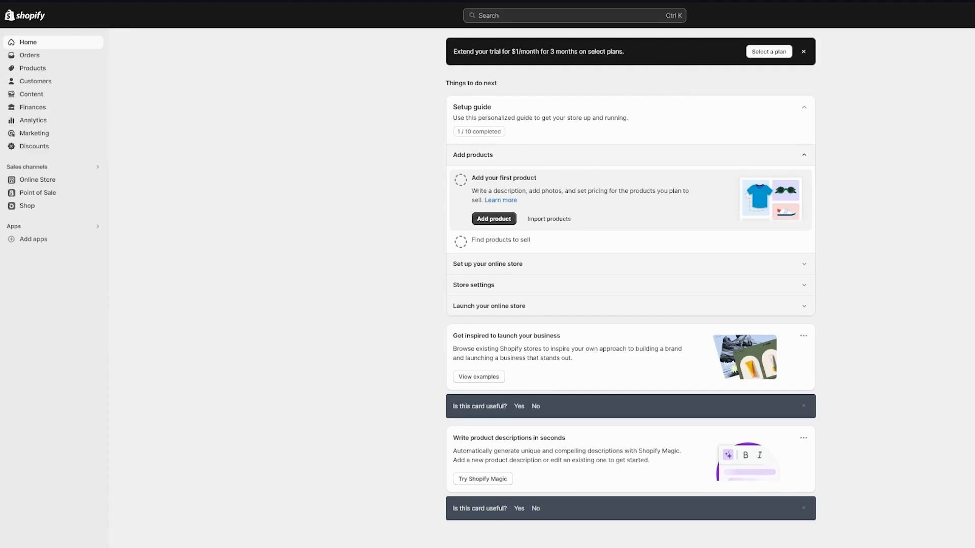
click(974, 547)
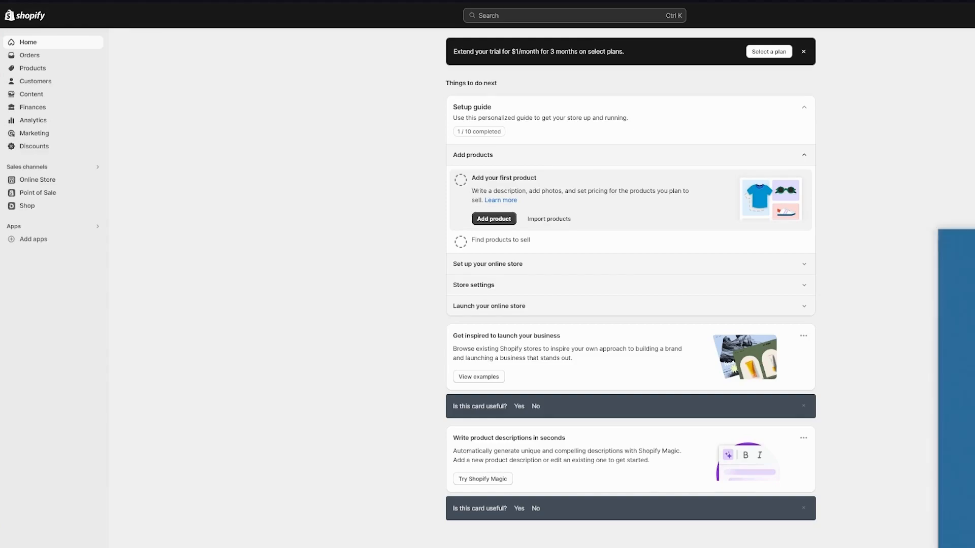
click(865, 201)
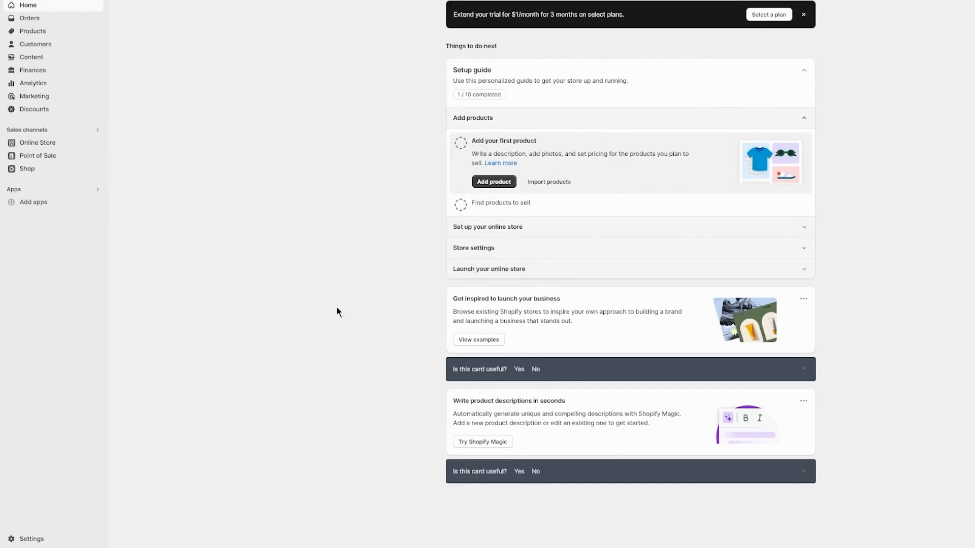
- Go to the store's payment settings and open the management page for Shopify Payments
click(34, 540)
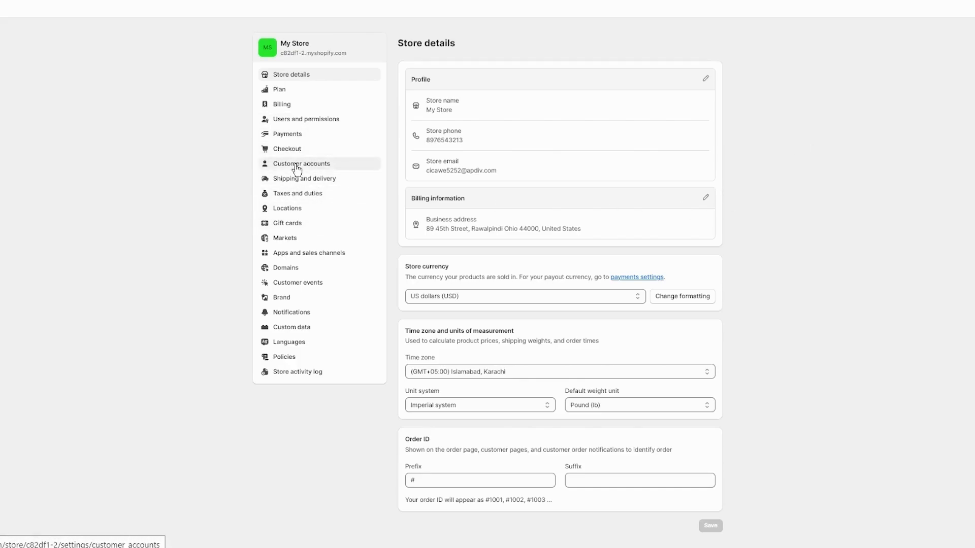
click(305, 136)
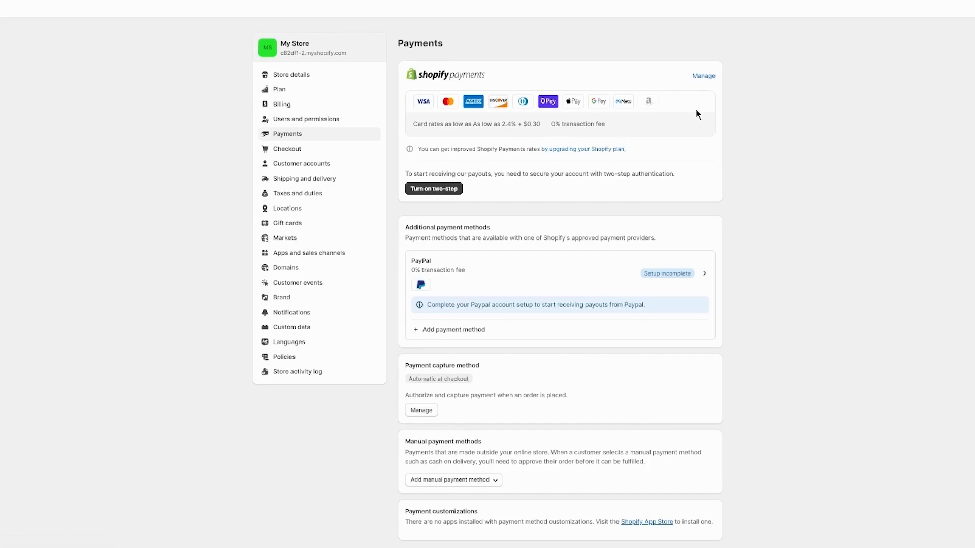
click(704, 76)
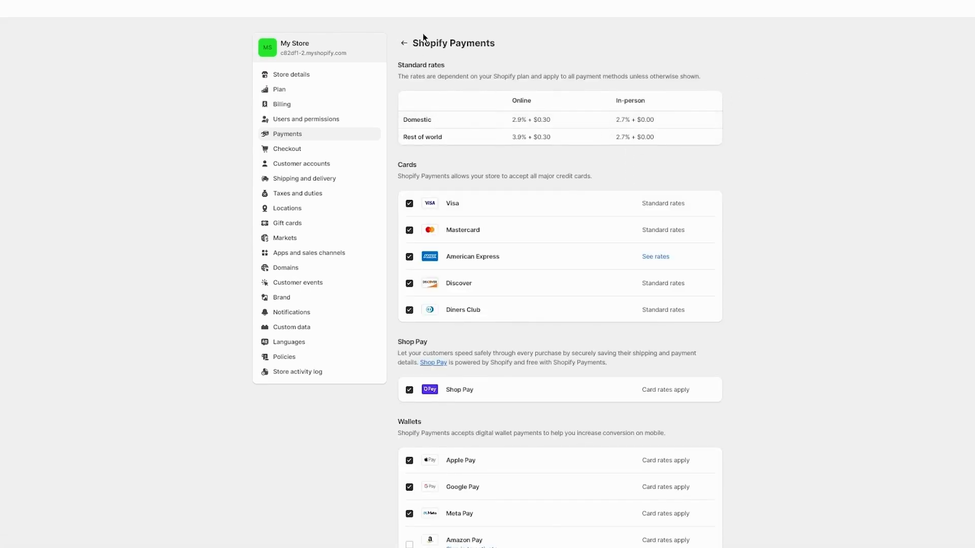
- Examine the standard online and in-person rates for domestic and rest-of-world payments in Shopify Payments
drag(425, 44, 562, 35)
drag(397, 65, 779, 92)
click(780, 92)
drag(470, 80, 785, 68)
click(772, 71)
drag(505, 76, 715, 71)
click(715, 71)
drag(402, 133, 500, 158)
click(496, 135)
drag(513, 98, 577, 147)
click(579, 150)
- Review the accepted cards, Shop Pay, wallets, payouts, fraud prevention and billing statement settings of Shopify Payments
scroll(735, 106, down, 3)
drag(401, 52, 743, 228)
drag(405, 252, 696, 265)
click(799, 278)
scroll(522, 276, down, 9)
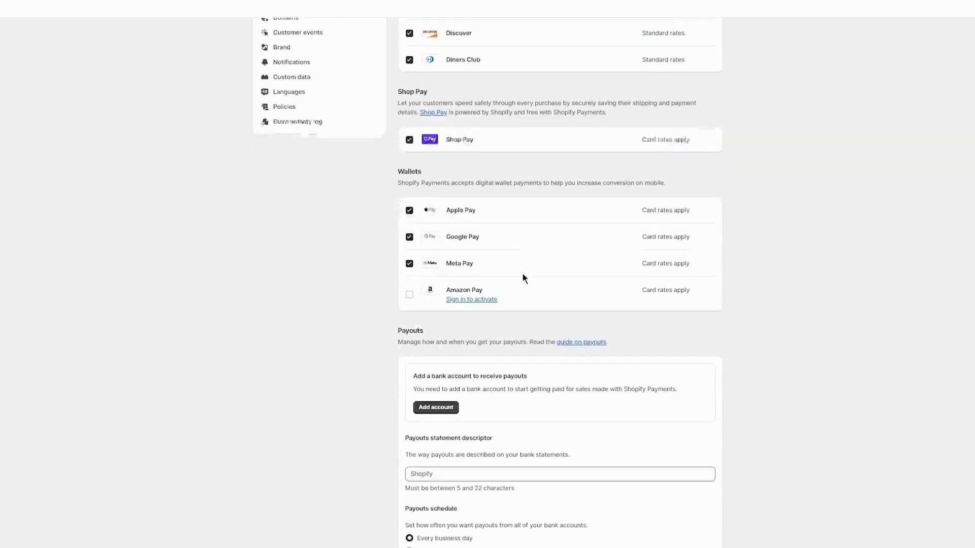
drag(397, 82, 730, 300)
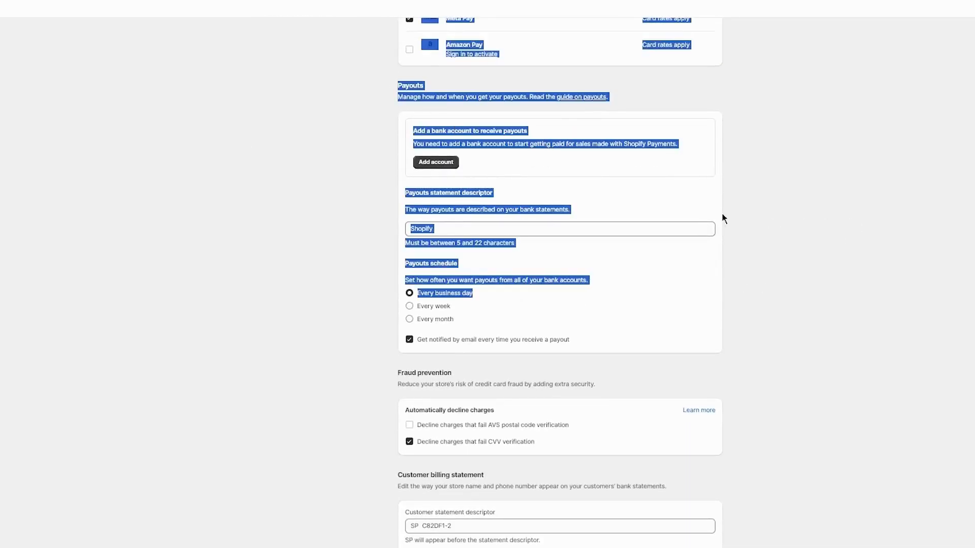
scroll(745, 217, down, 5)
click(397, 164)
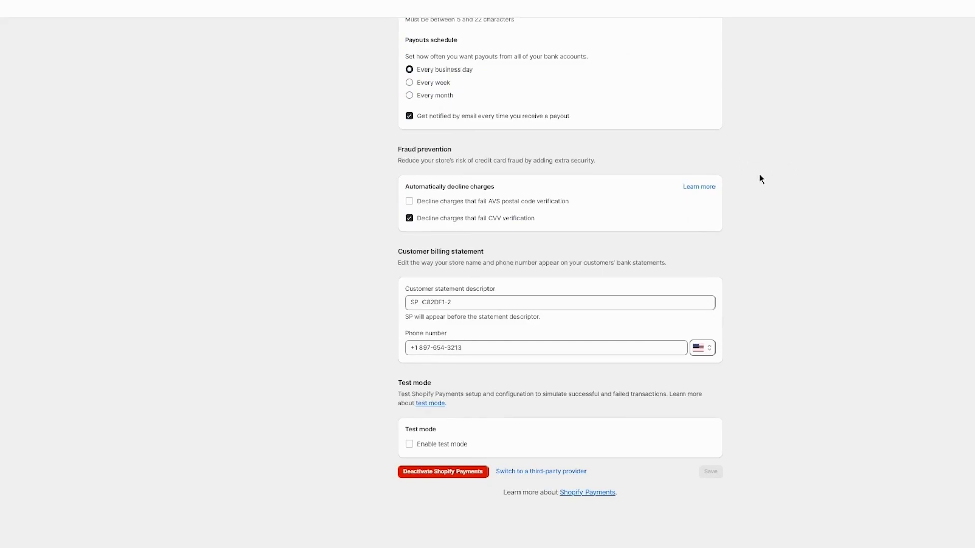
scroll(761, 178, up, 20)
- Deactivate Shopify Payments, giving "Integration with third party systems is not possible" as the reason
click(450, 472)
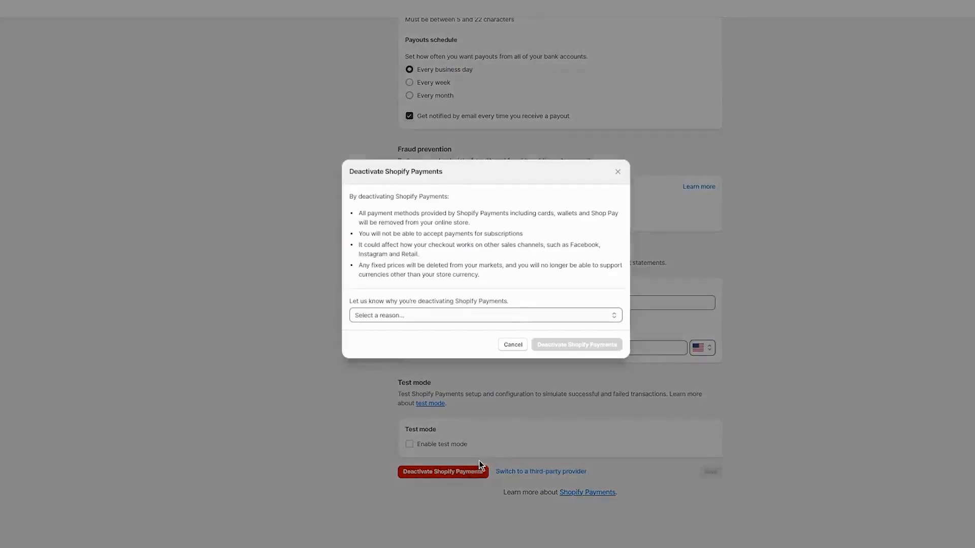
click(485, 315)
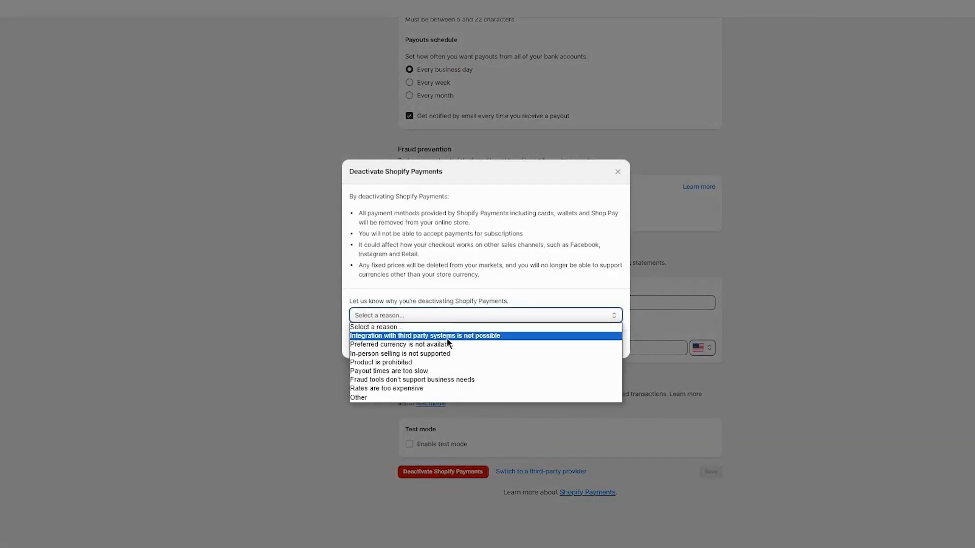
click(447, 335)
click(581, 347)
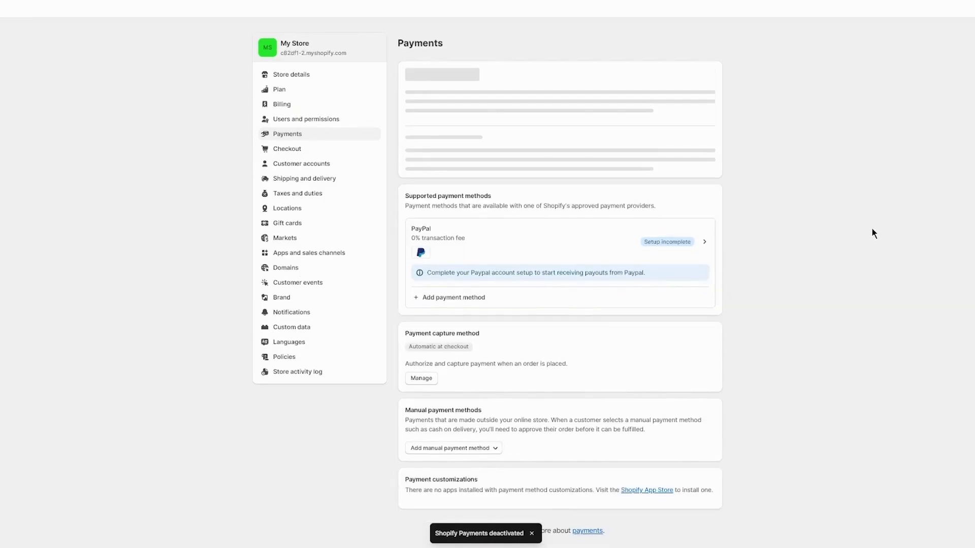
- Activate Shopify Payments again for the store
drag(404, 94, 556, 130)
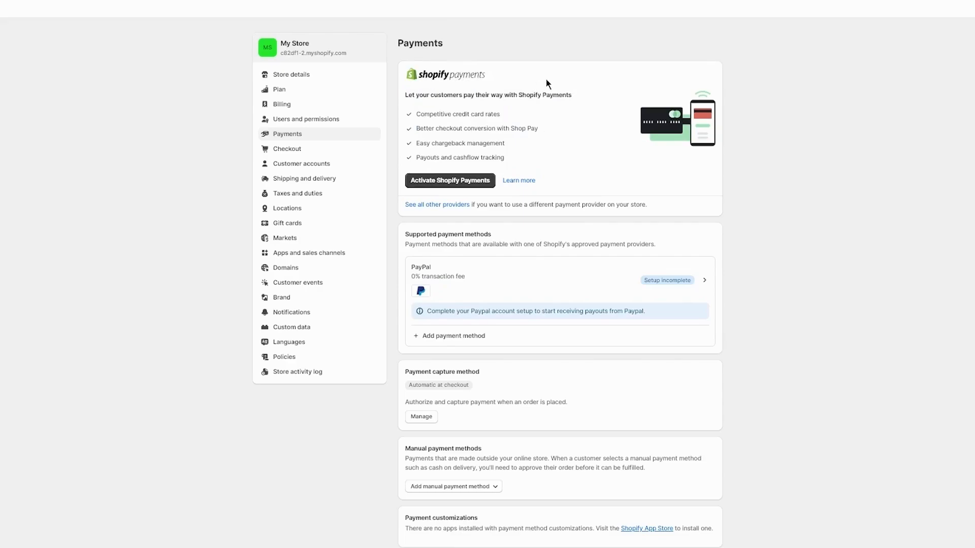
click(434, 178)
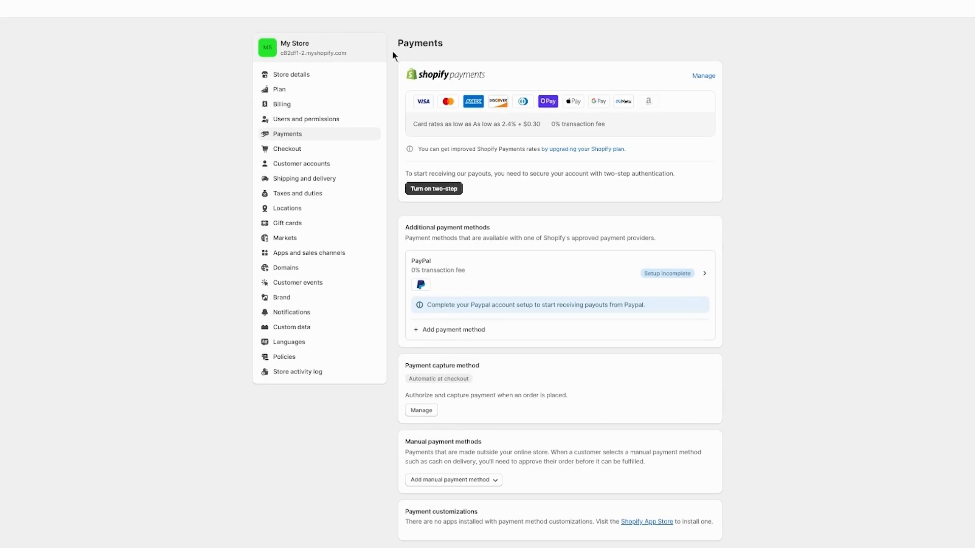
- Review the Shopify Payments section and start turning on two-step authentication for receiving payouts
drag(392, 52, 801, 198)
click(607, 130)
click(426, 189)
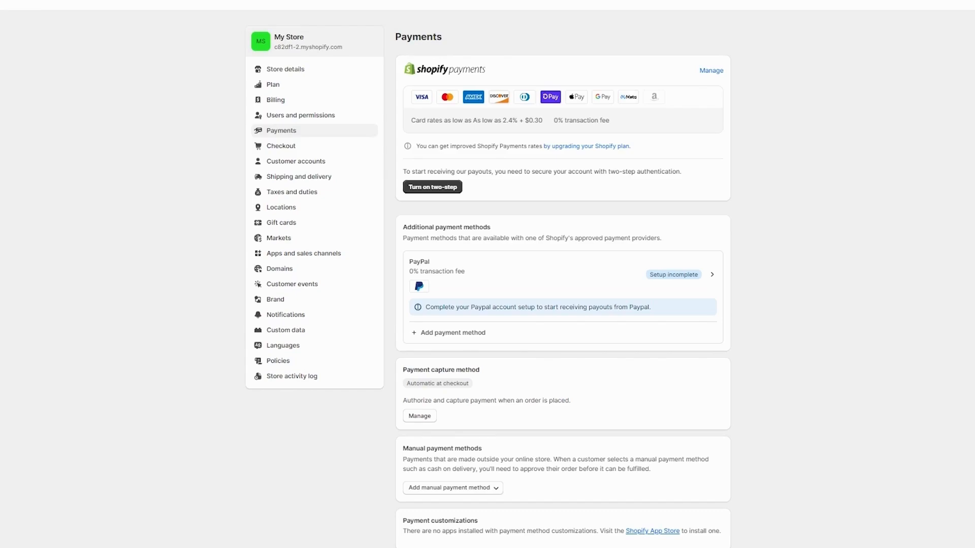
- Examine the additional payment methods section, including the description of Shopify's approved payment providers
scroll(589, 248, down, 2)
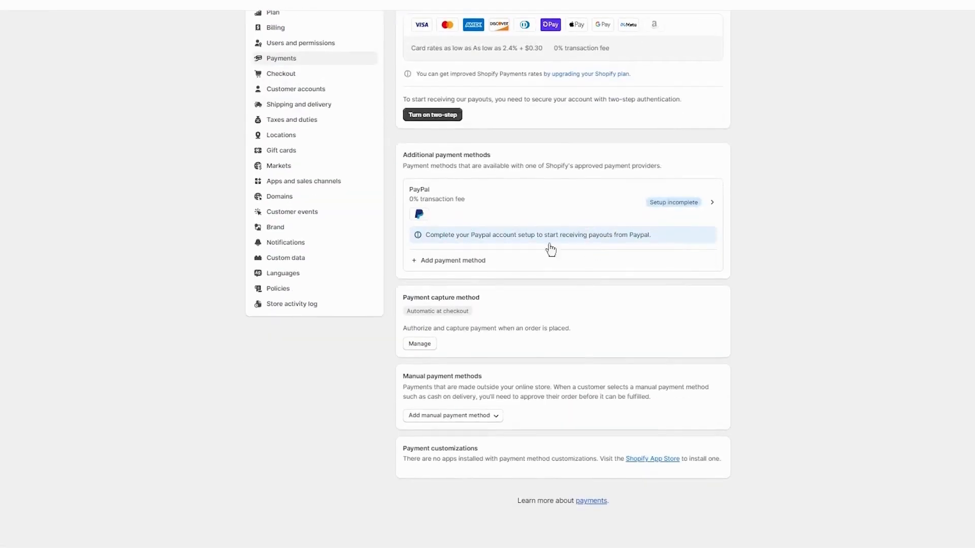
drag(405, 155, 708, 152)
click(883, 163)
scroll(331, 96, up, 3)
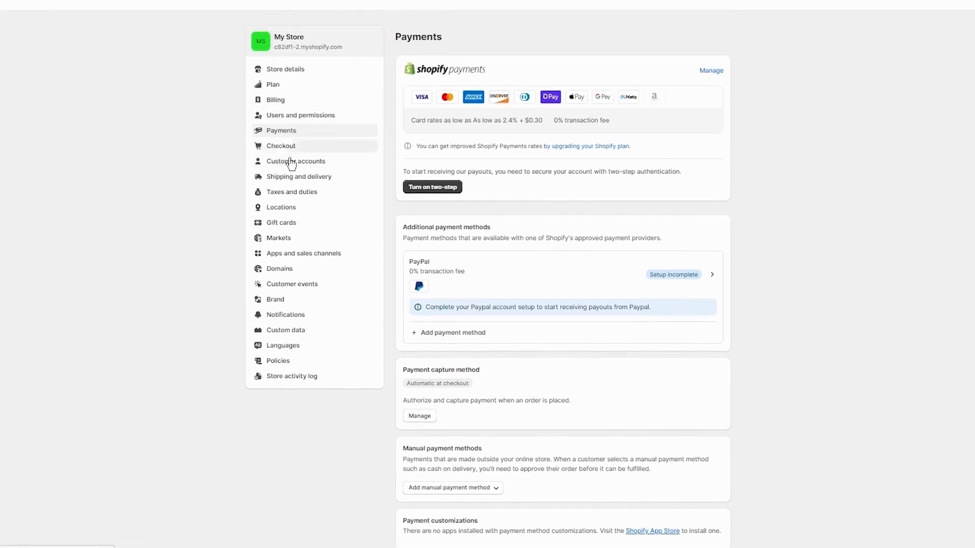
scroll(461, 194, down, 3)
drag(399, 138, 616, 167)
click(797, 136)
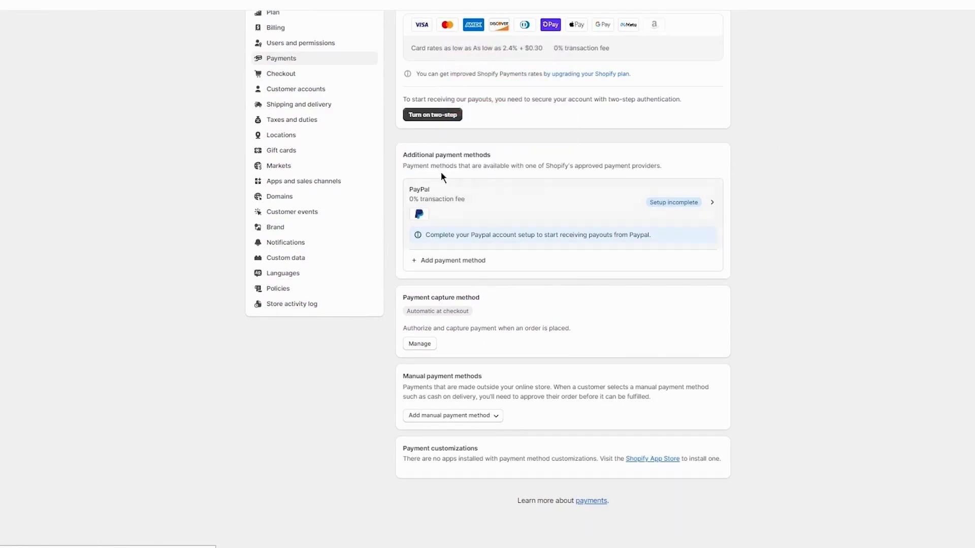
drag(525, 169, 714, 172)
click(772, 168)
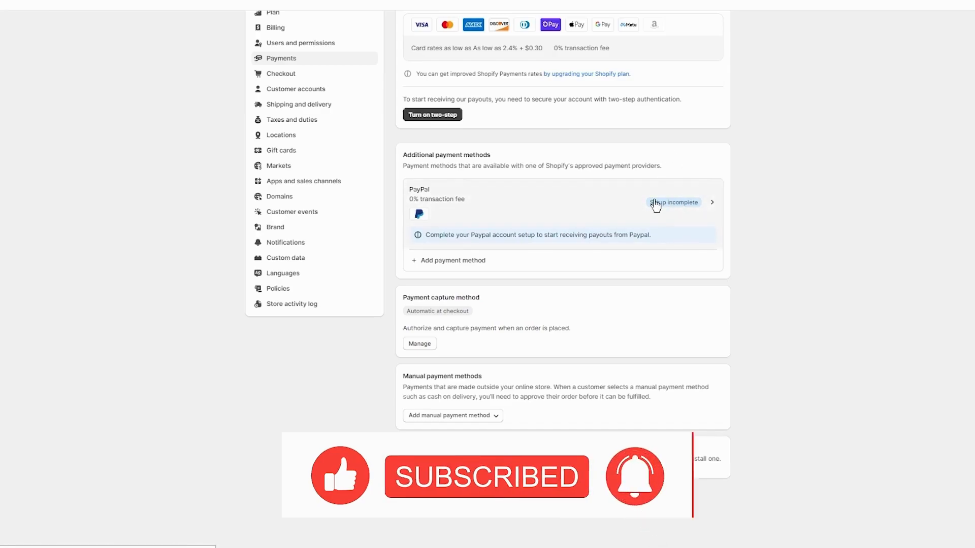
- Start adding a payment method and browse the methods offered when searching by payment method
click(424, 264)
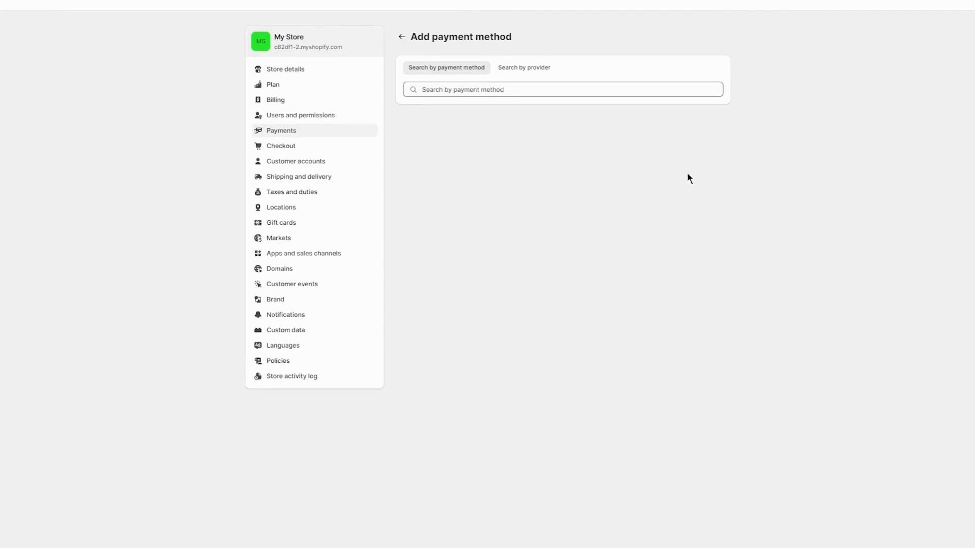
click(553, 89)
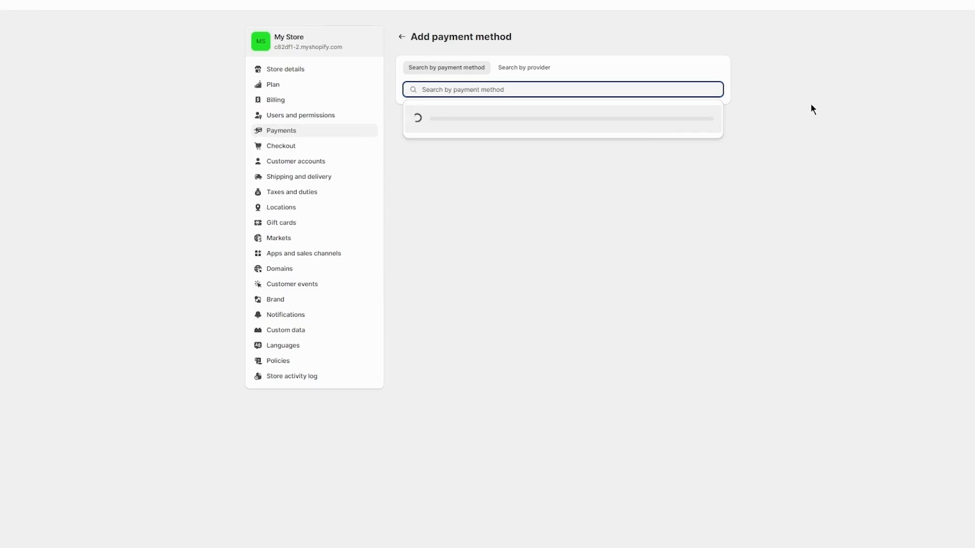
scroll(578, 217, down, 5)
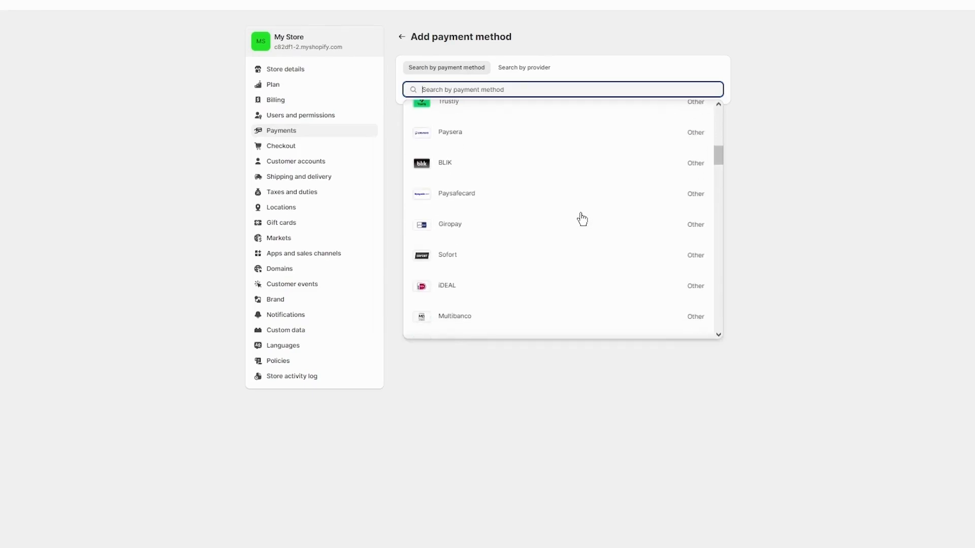
drag(717, 153, 708, 89)
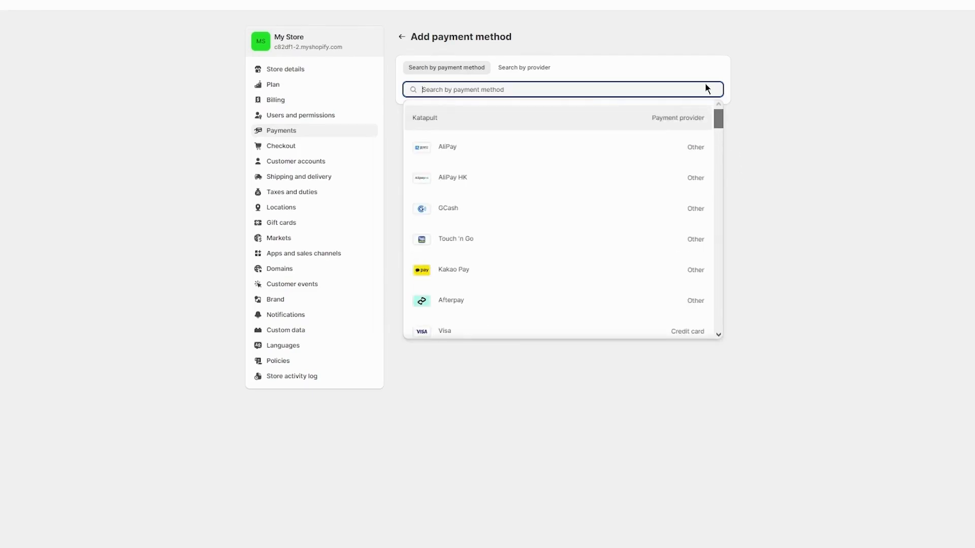
scroll(492, 157, down, 3)
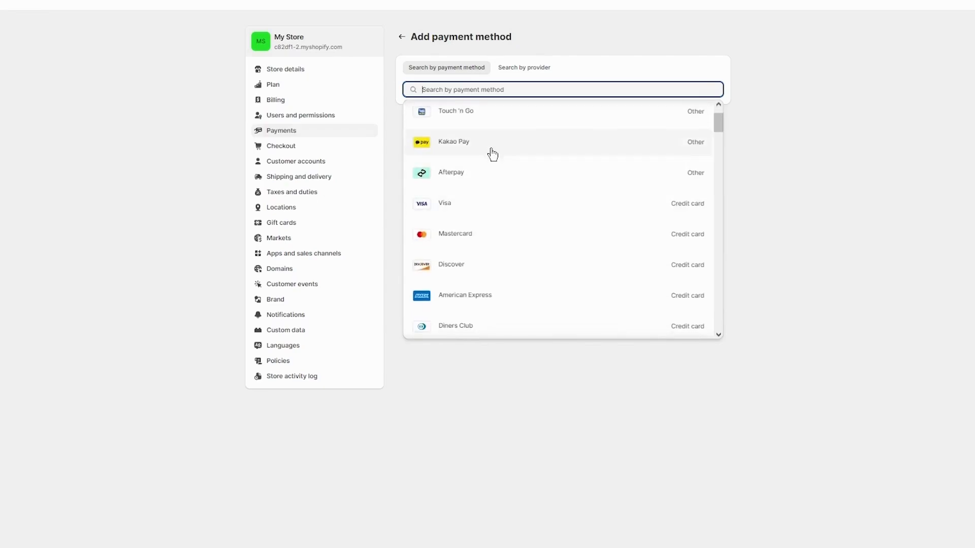
scroll(495, 233, down, 1)
scroll(496, 209, up, 4)
scroll(529, 206, down, 3)
scroll(492, 213, down, 2)
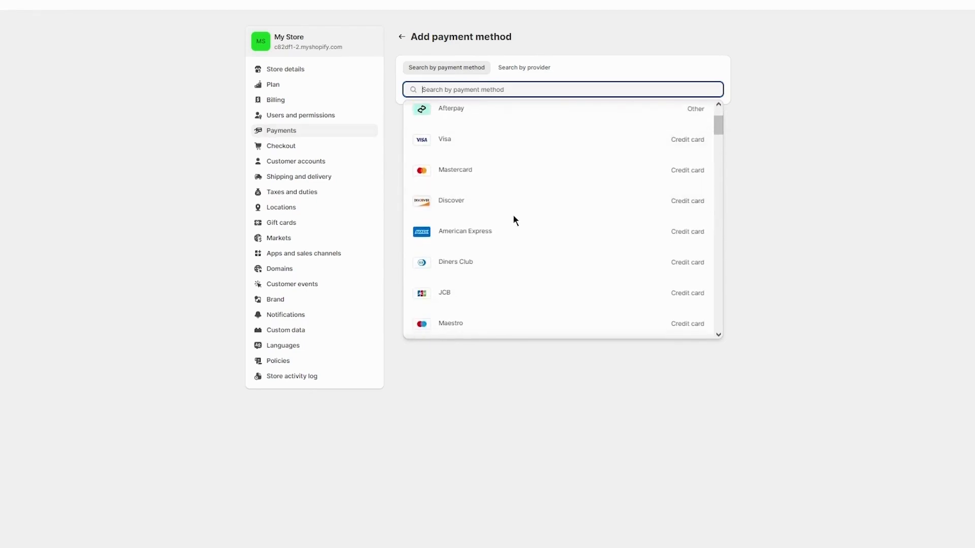
scroll(485, 234, down, 2)
scroll(495, 216, down, 2)
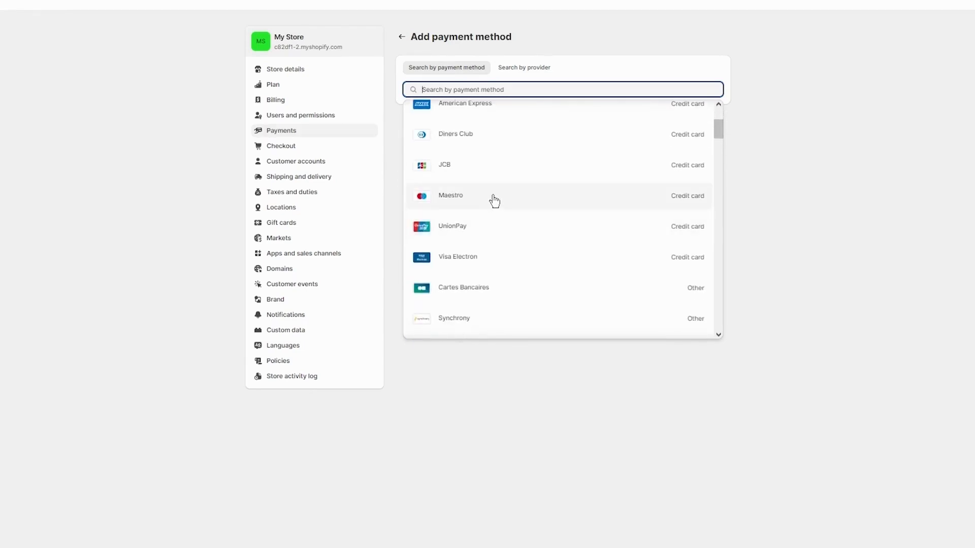
scroll(500, 193, down, 2)
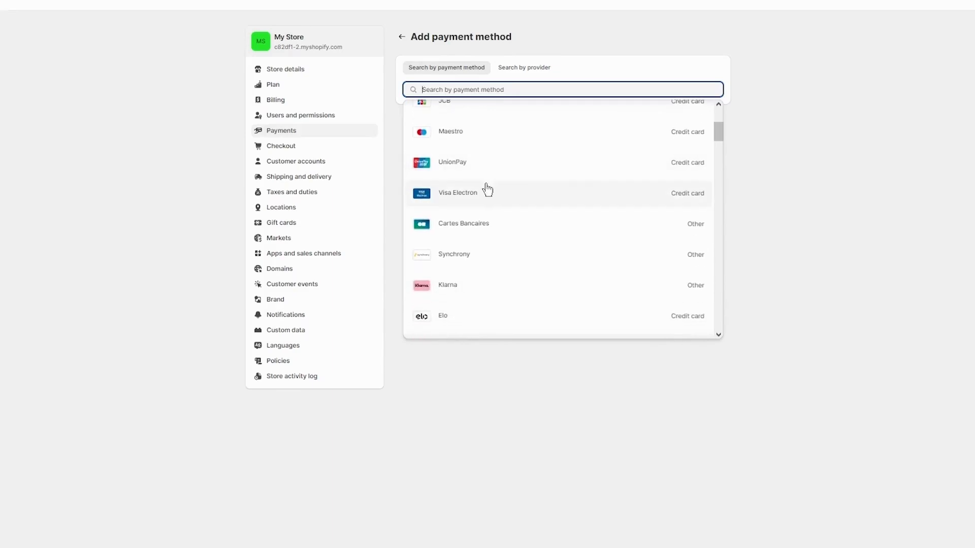
scroll(492, 209, down, 6)
scroll(539, 218, down, 15)
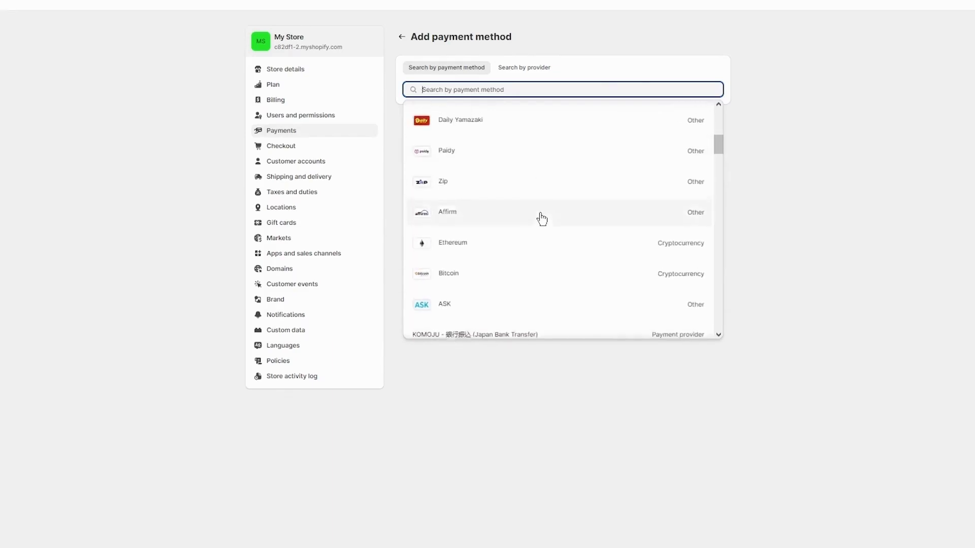
scroll(555, 196, down, 15)
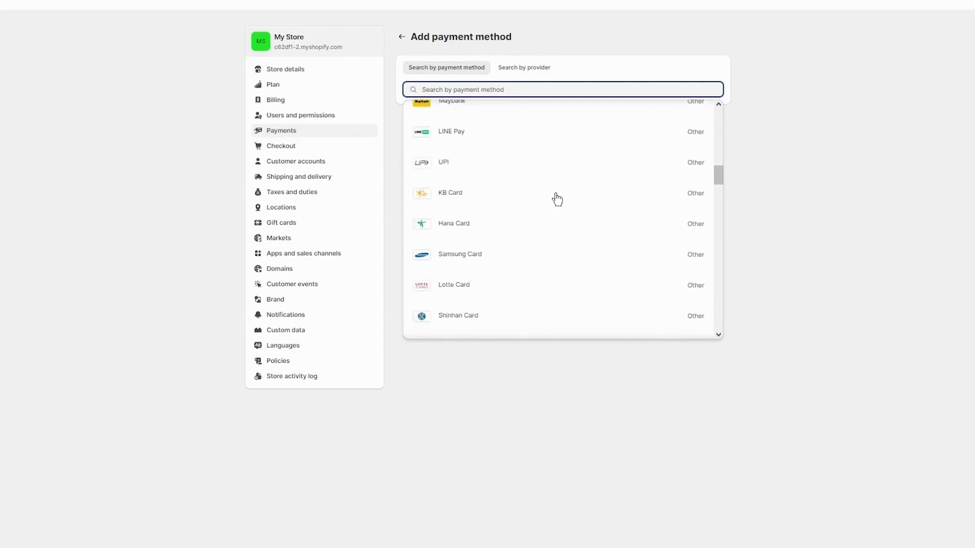
click(848, 191)
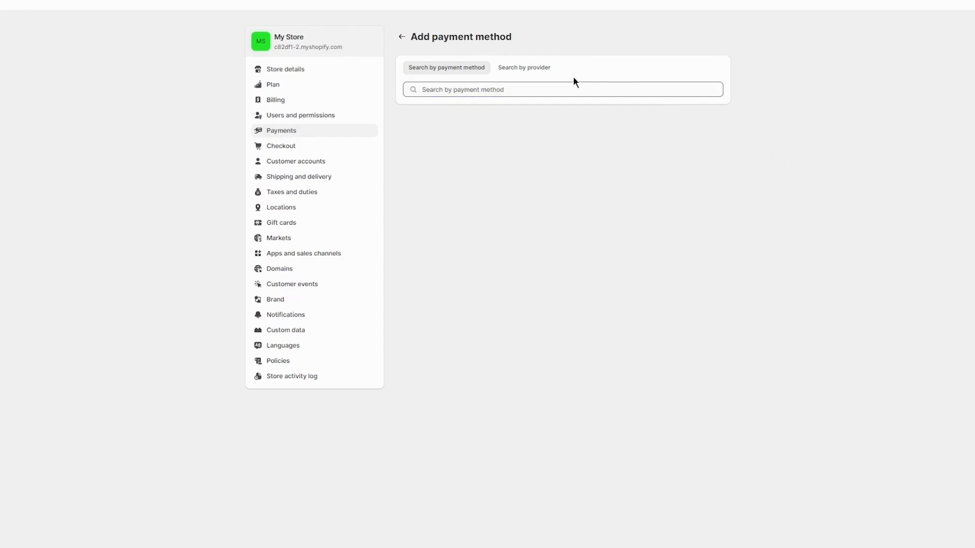
- Search by provider for "pay" and look through the matching payment providers
click(511, 70)
click(499, 90)
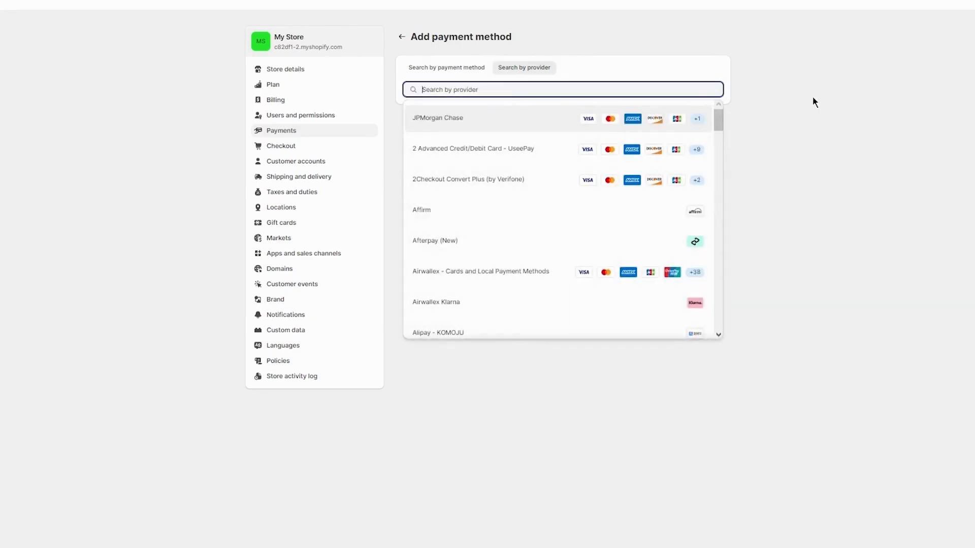
text(pa)
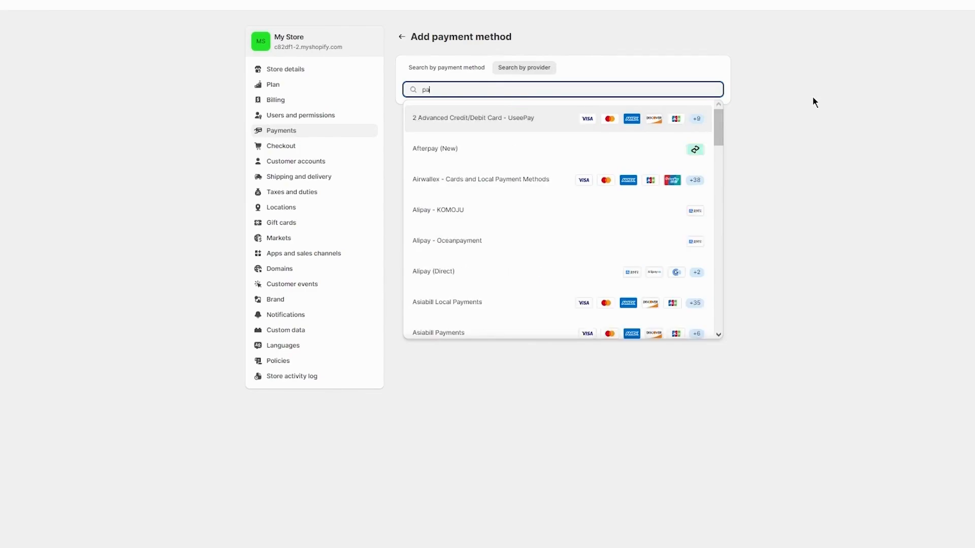
text(yo)
key(BackSpace)
scroll(445, 208, down, 5)
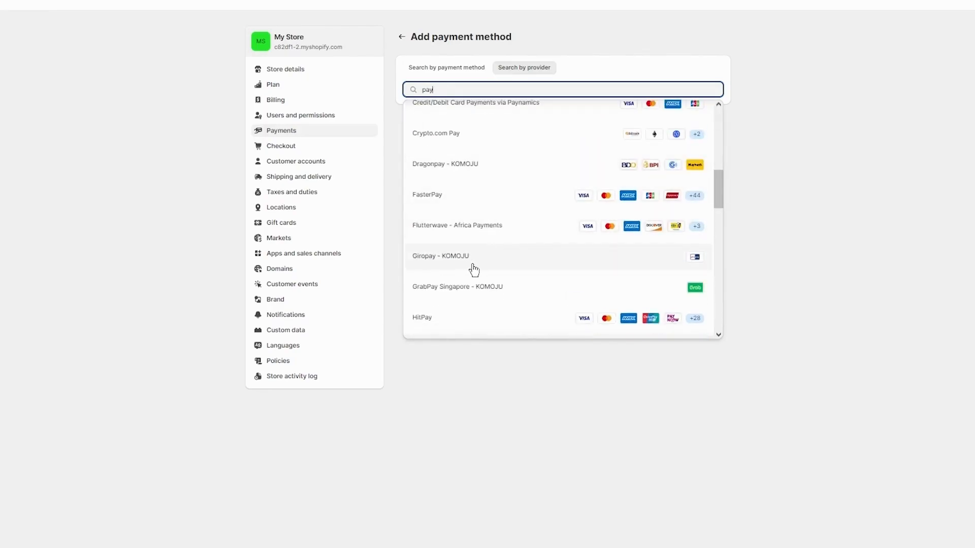
scroll(472, 269, down, 3)
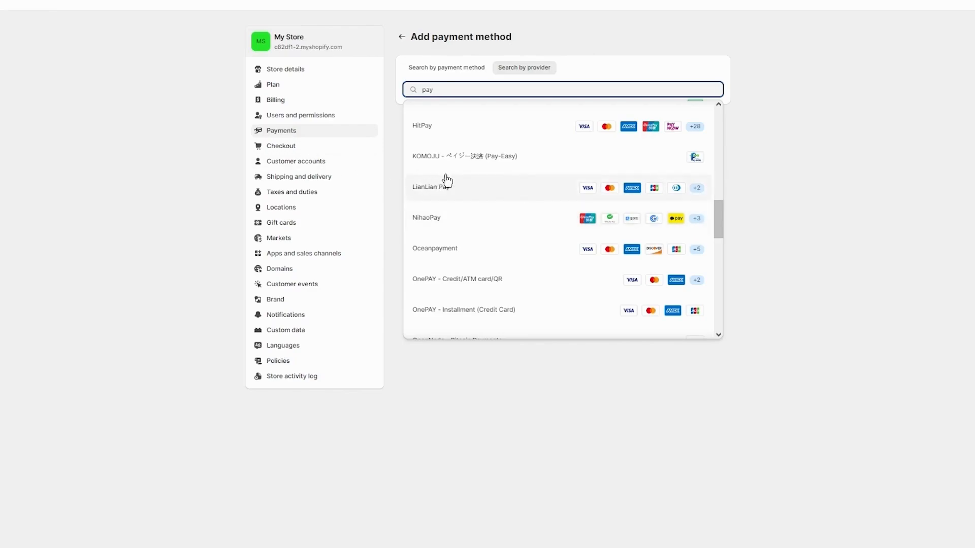
scroll(540, 192, down, 15)
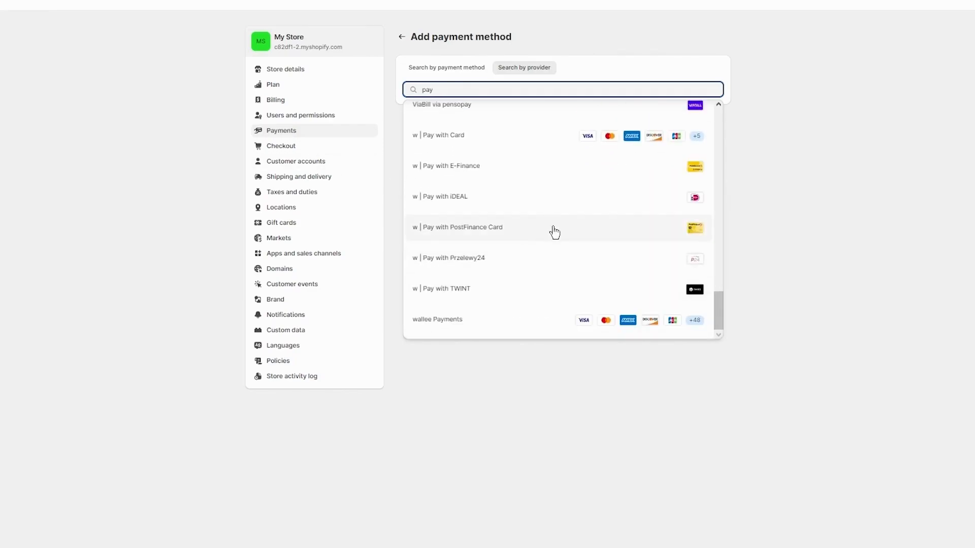
- Switch back to searching by payment method and choose Visa to list the providers that offer it
scroll(475, 328, up, 20)
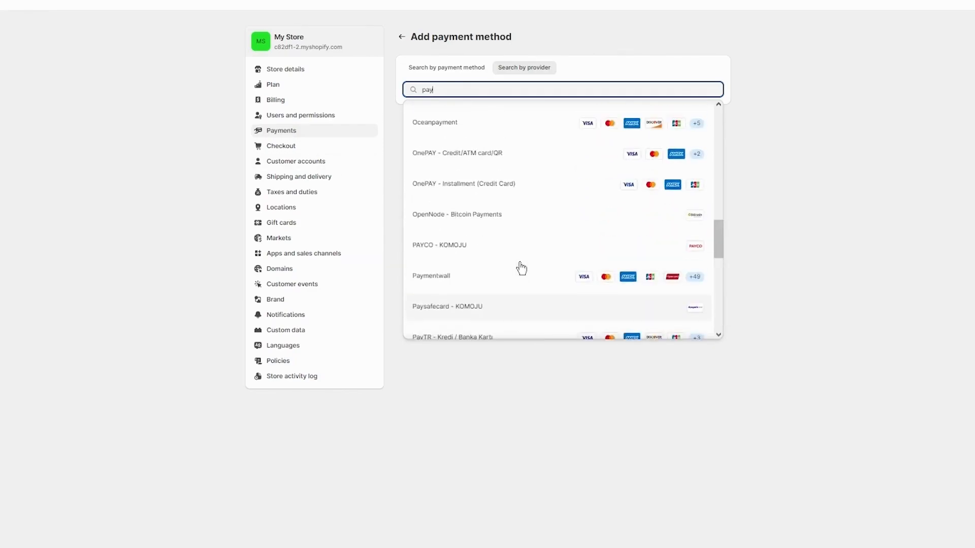
click(781, 89)
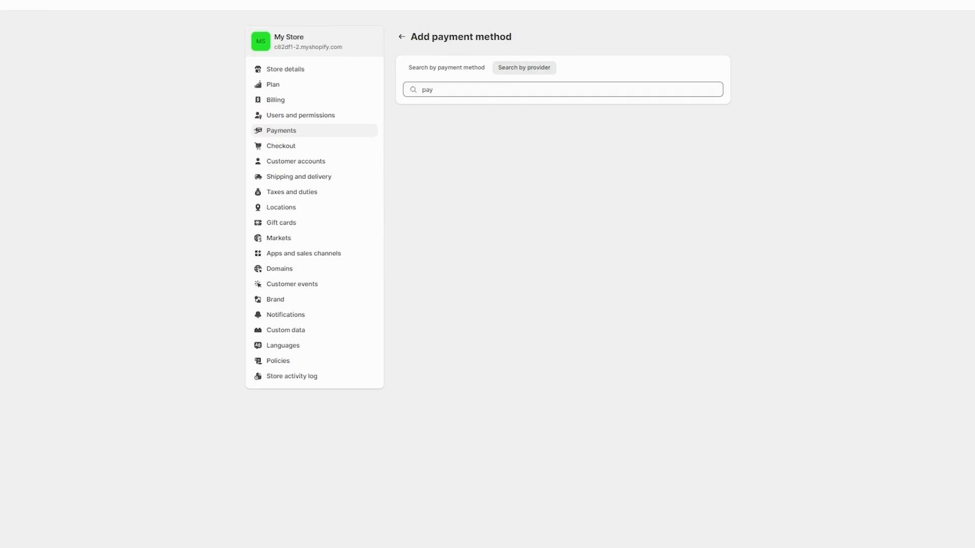
click(457, 67)
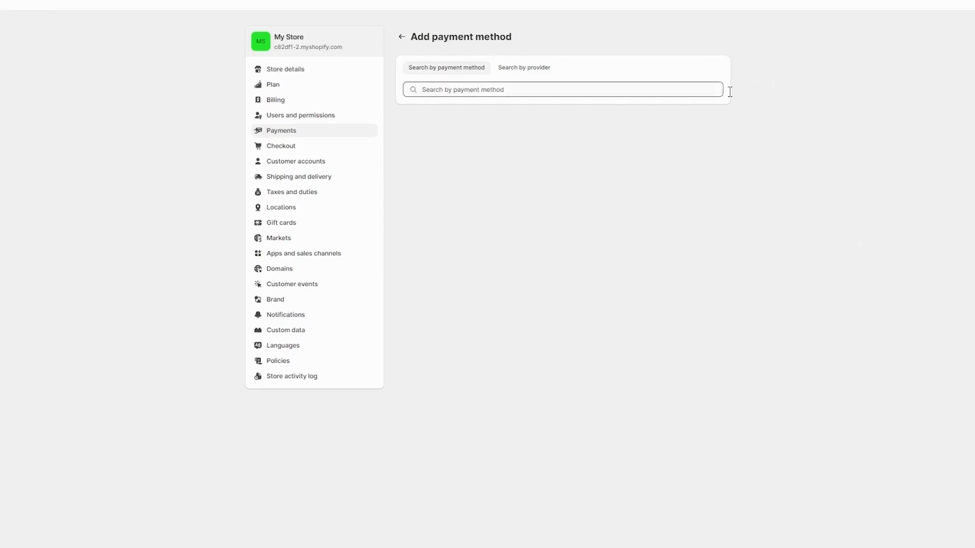
click(450, 89)
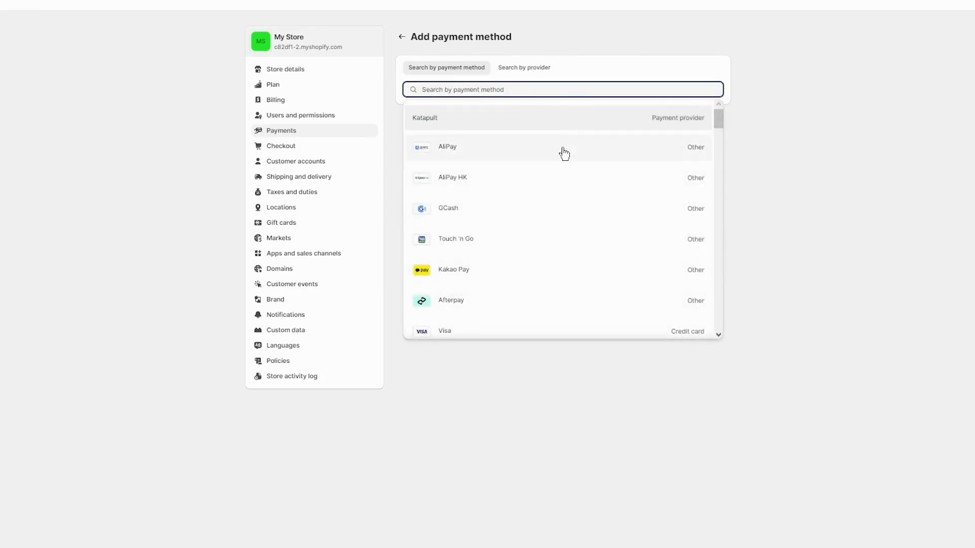
scroll(609, 213, down, 3)
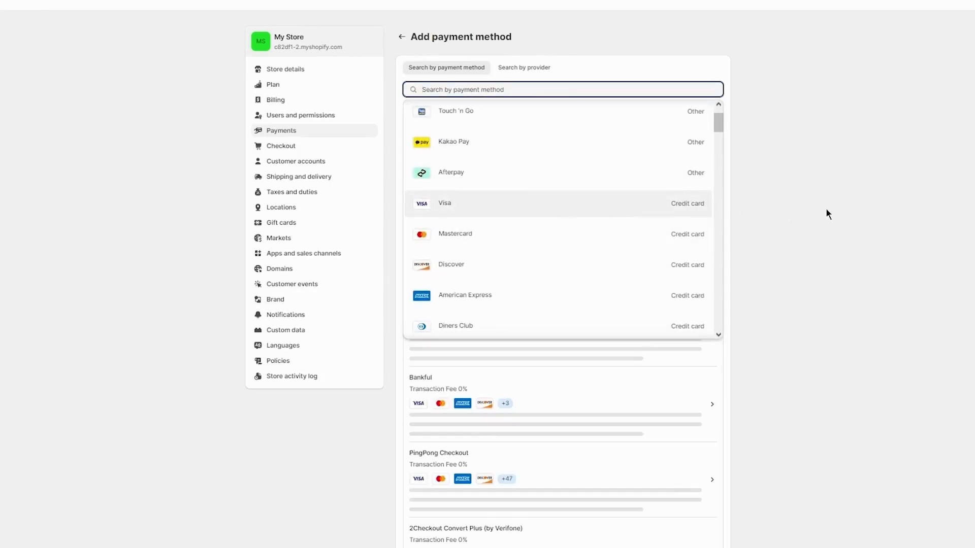
scroll(822, 213, down, 5)
click(607, 206)
scroll(457, 207, up, 5)
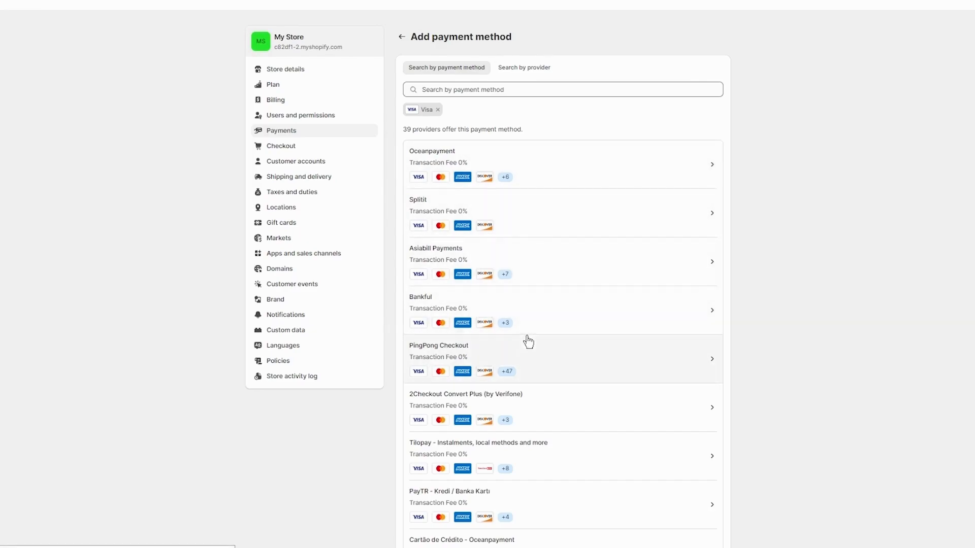
- Open PingPong Checkout from the Visa providers and read its description and account status
scroll(548, 324, down, 2)
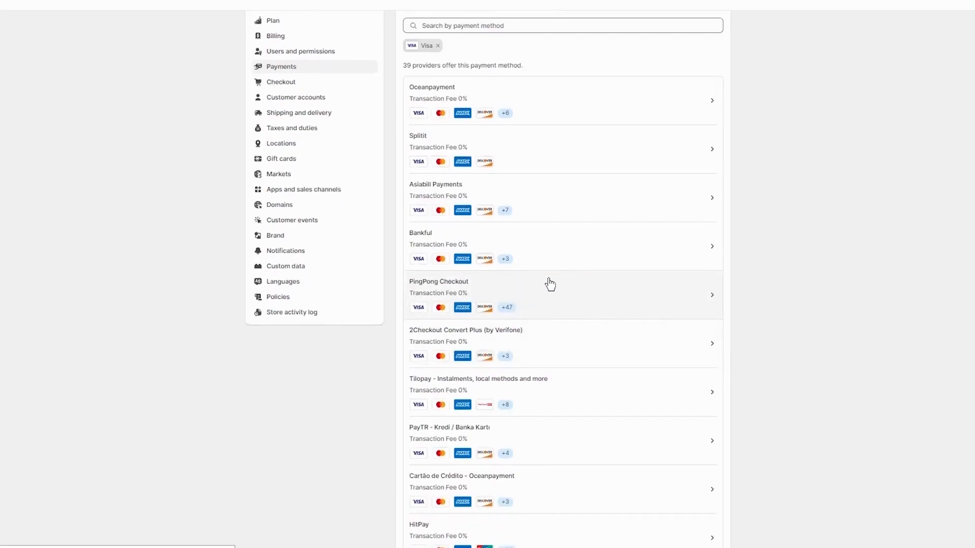
click(550, 284)
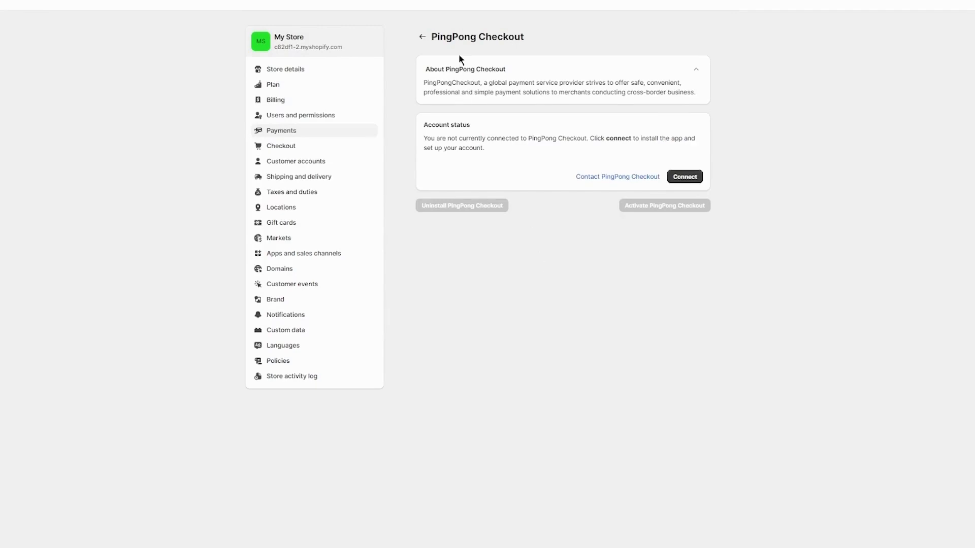
drag(397, 29, 708, 217)
click(811, 200)
drag(802, 205, 651, 112)
click(402, 23)
click(763, 105)
drag(422, 80, 701, 97)
click(745, 101)
drag(591, 92, 659, 93)
scroll(857, 119, up, 1)
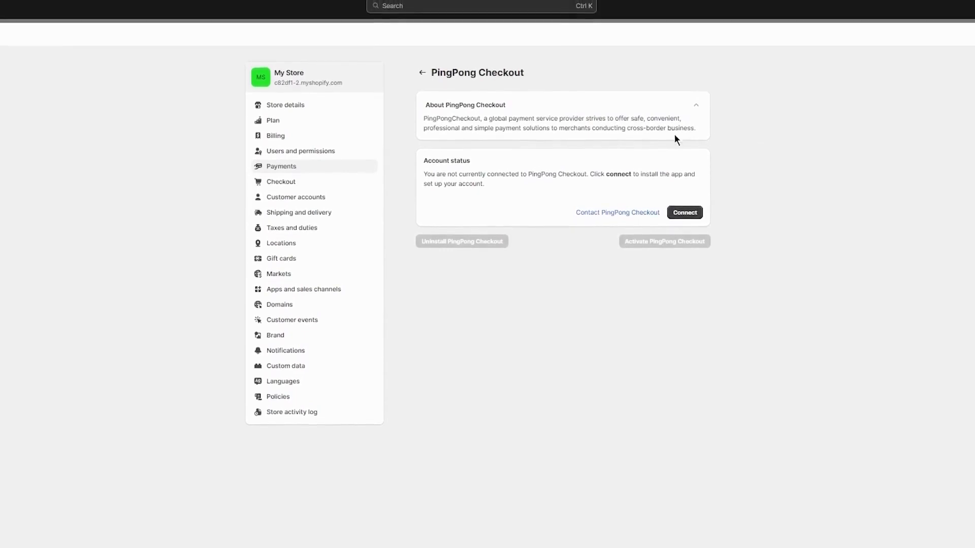
drag(424, 133, 649, 134)
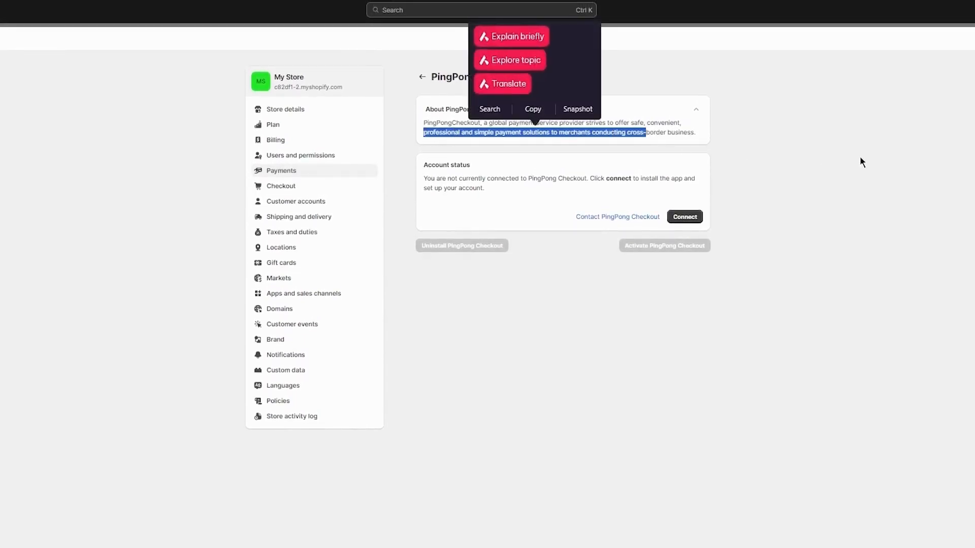
click(847, 156)
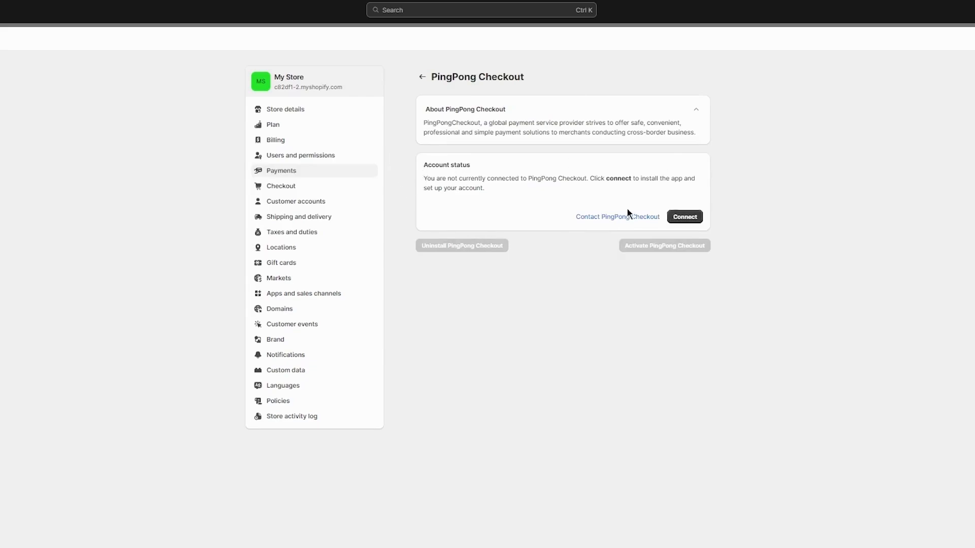
- Connect PingPong Checkout by installing its app on the store, and open the registration form for a new PingPong account
click(690, 219)
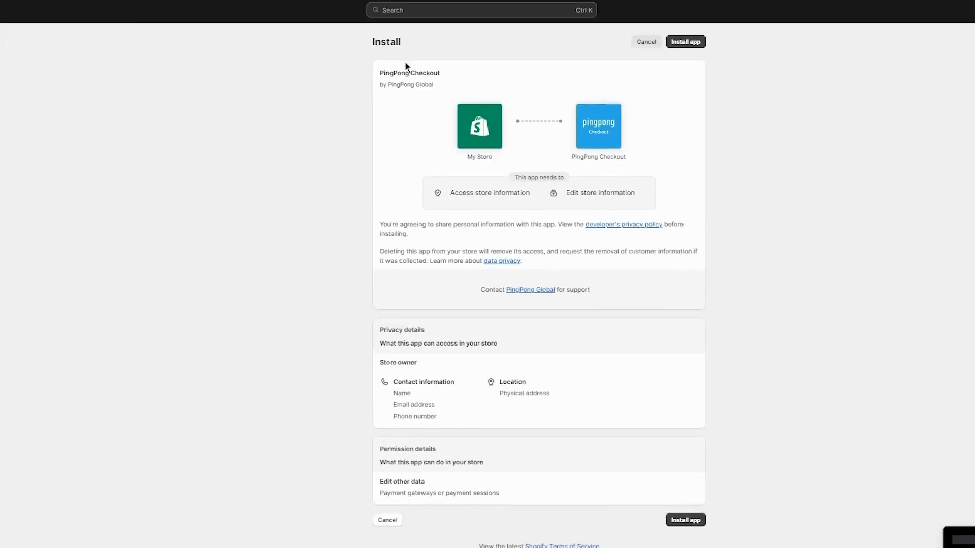
click(686, 42)
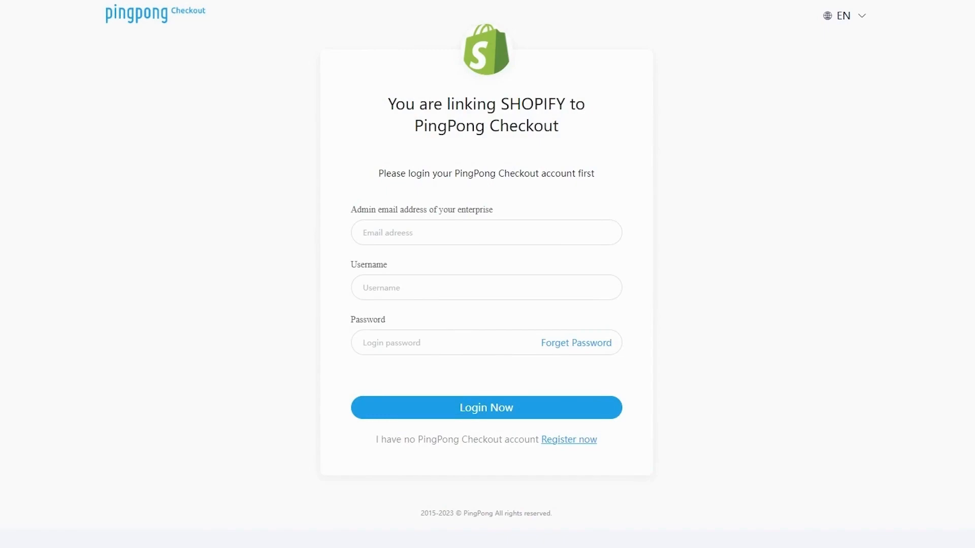
click(567, 441)
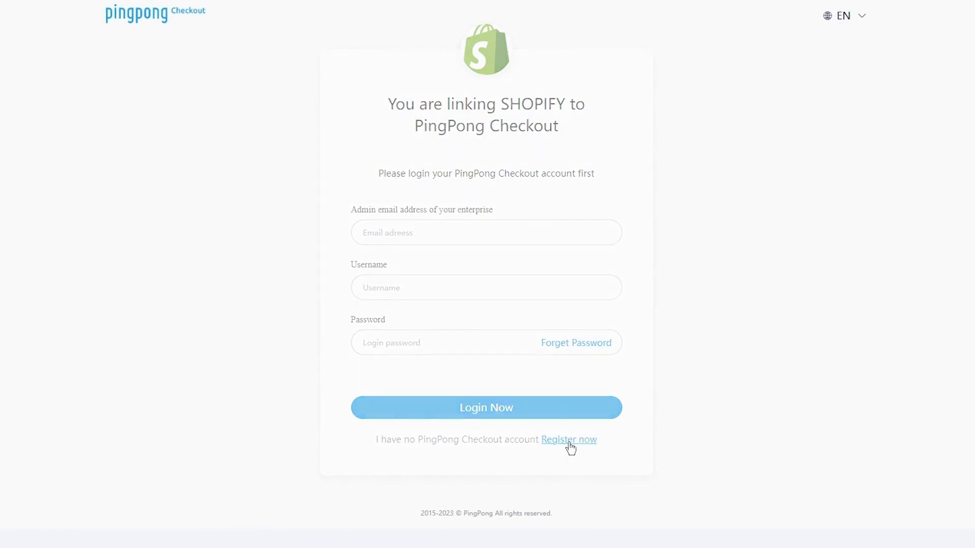
- Examine the name, email address, cellphone number and type fields of the PingPong registration form, and return to the login form
click(442, 159)
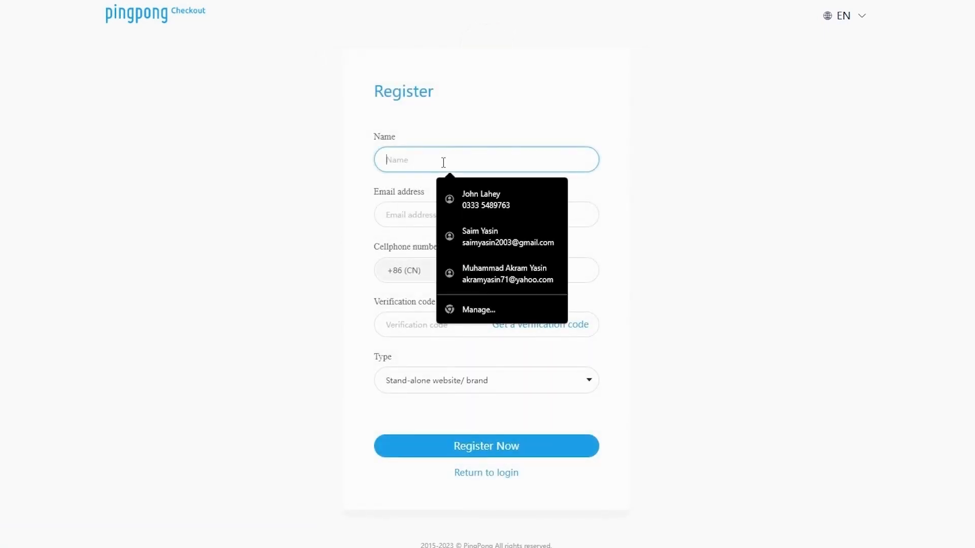
click(348, 198)
click(412, 224)
click(407, 271)
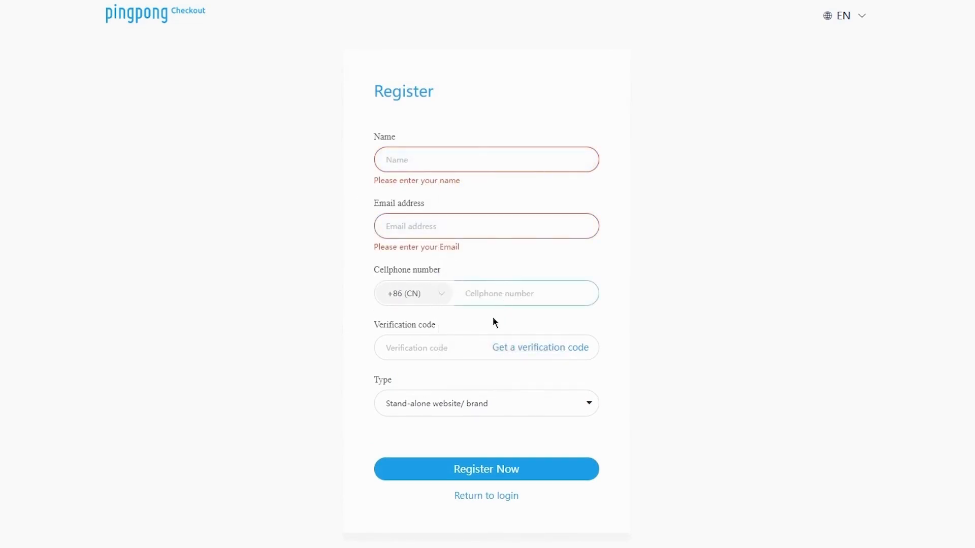
click(495, 405)
click(571, 412)
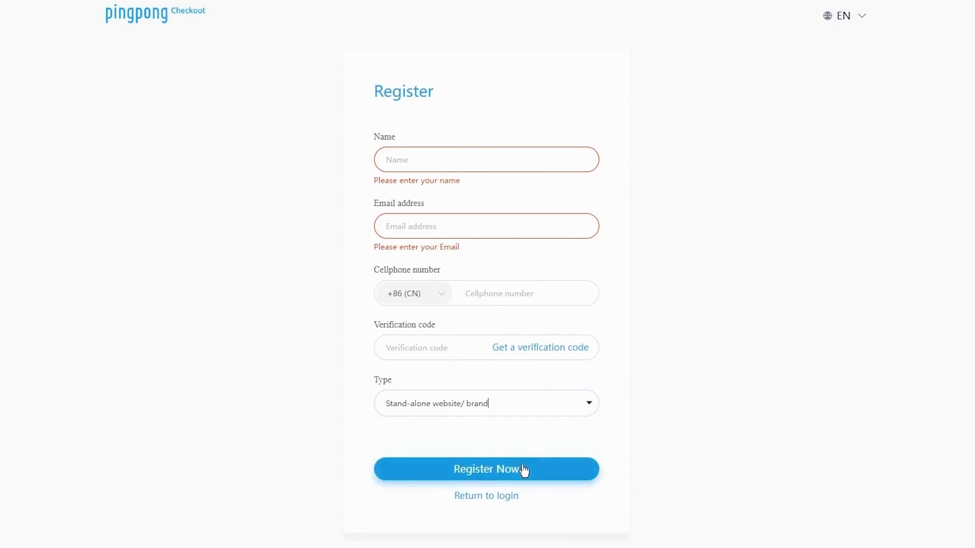
click(485, 497)
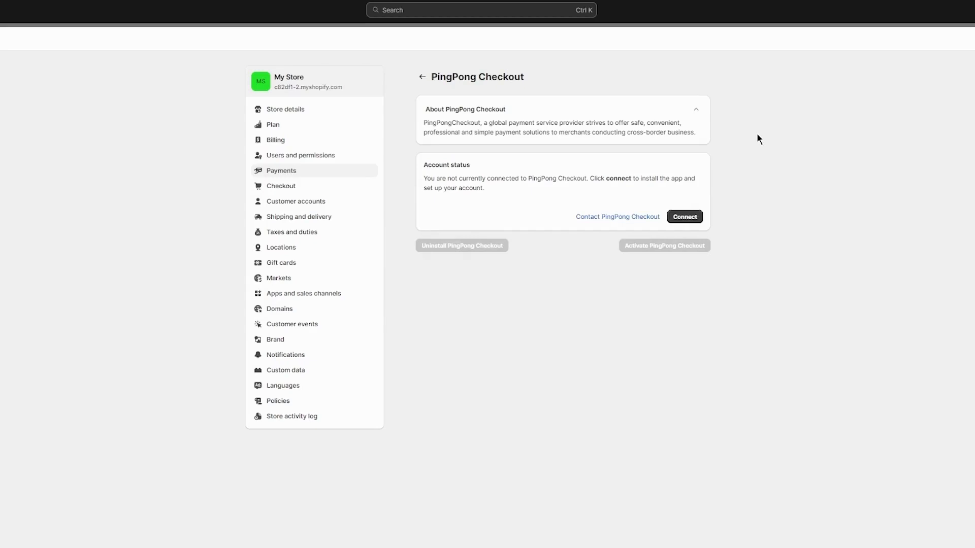
- Collapse the PingPong Checkout description and return to the store's main Payments settings
click(696, 109)
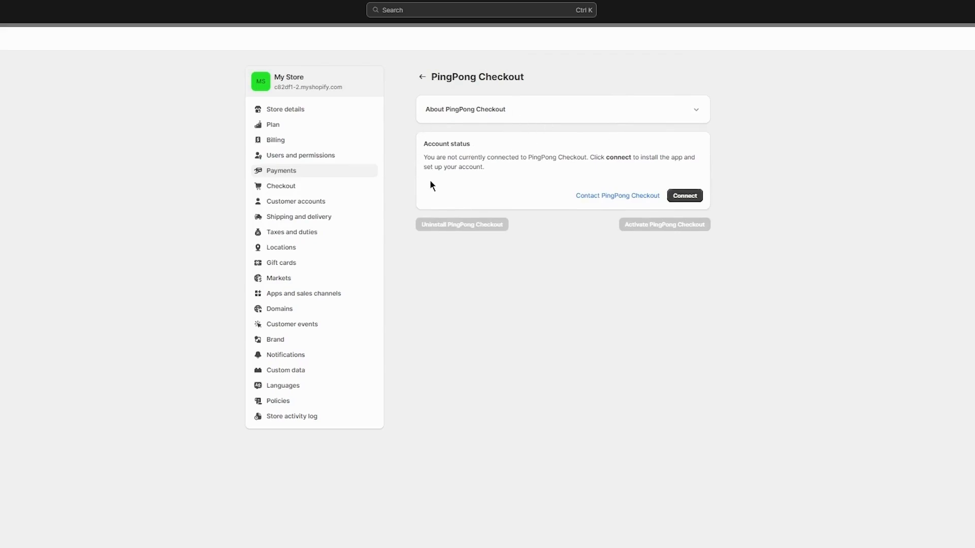
click(422, 77)
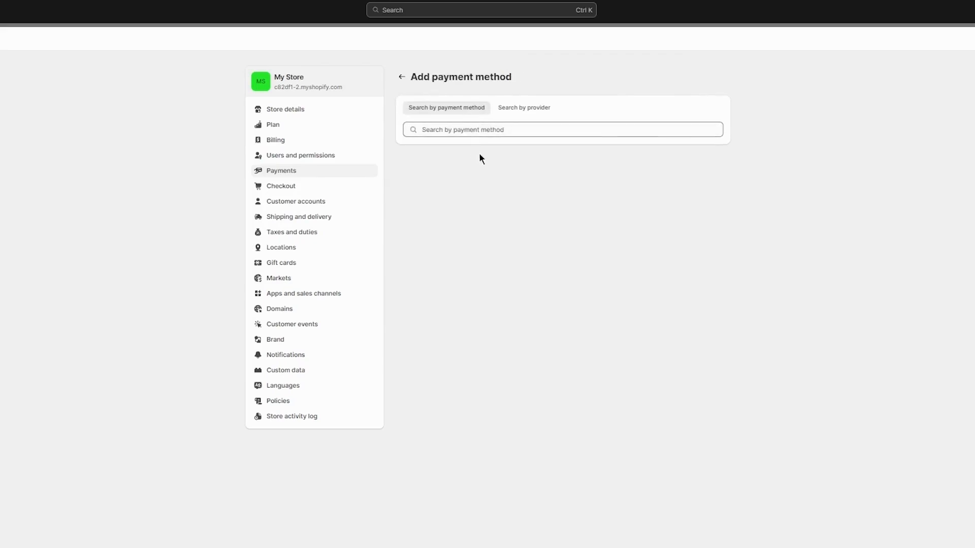
click(318, 170)
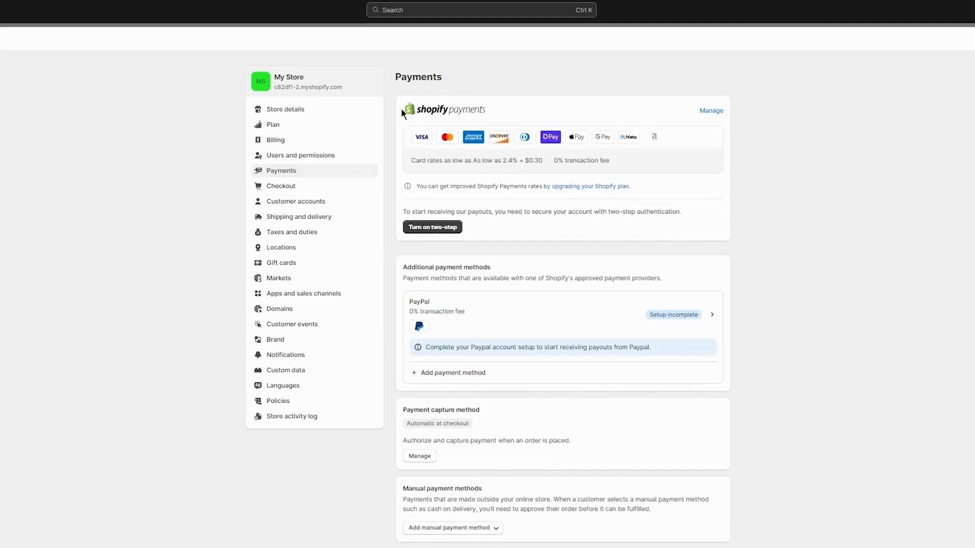
- Open the payment capture method options for review and close them without changing anything
scroll(493, 366, down, 2)
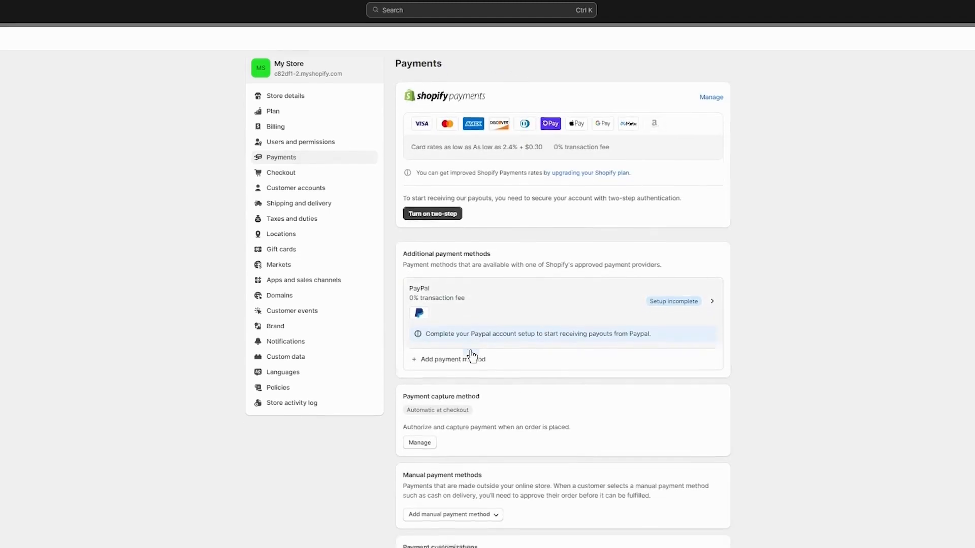
click(419, 385)
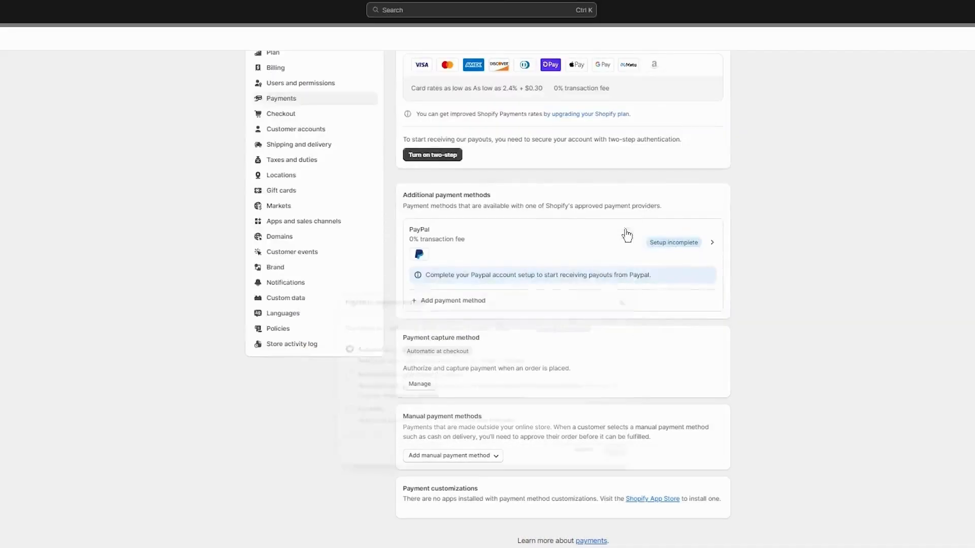
click(622, 226)
- Open the Bank Deposit setup among the manual payment methods, review its additional details and payment instructions fields, and close it
click(461, 455)
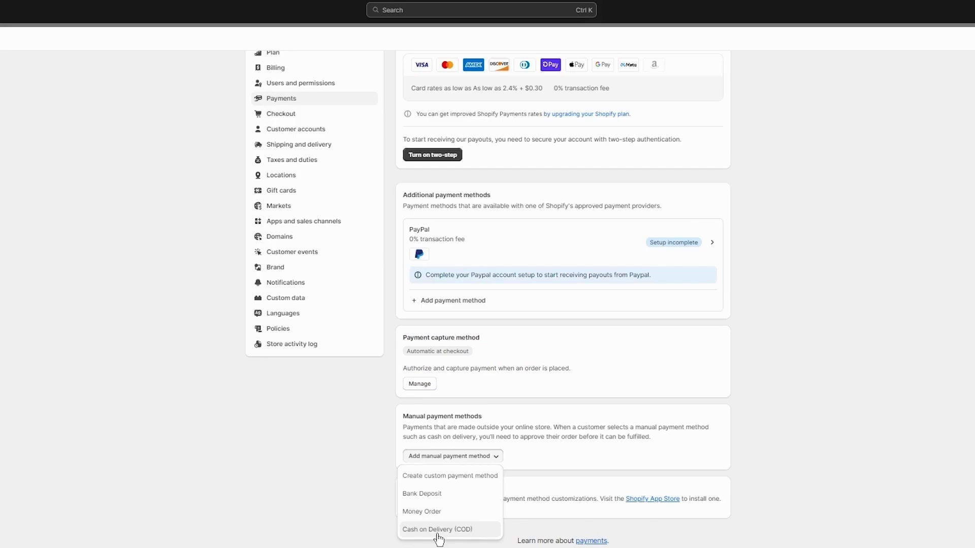
click(433, 494)
click(394, 256)
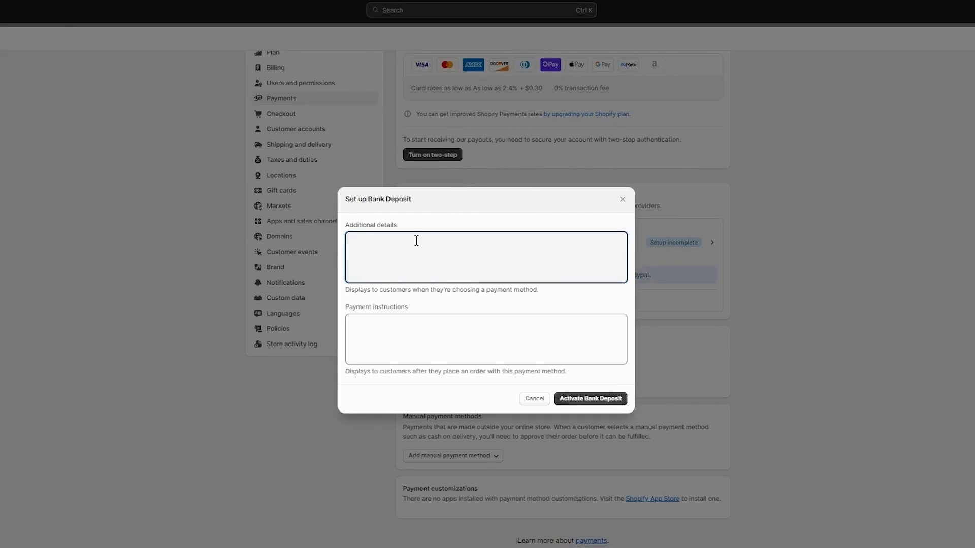
click(429, 323)
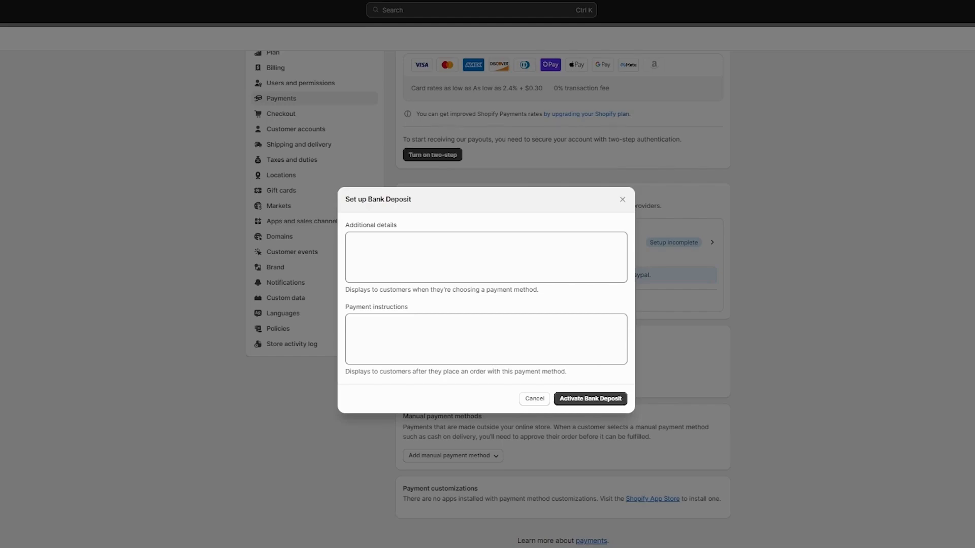
click(623, 199)
- Exit the store settings and return to the Shopify admin
scroll(766, 190, up, 2)
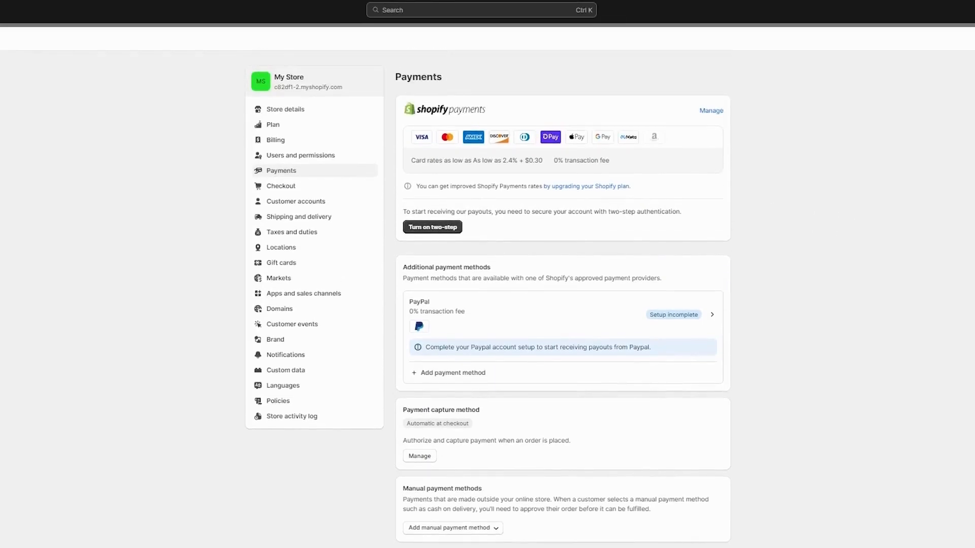
click(970, 38)
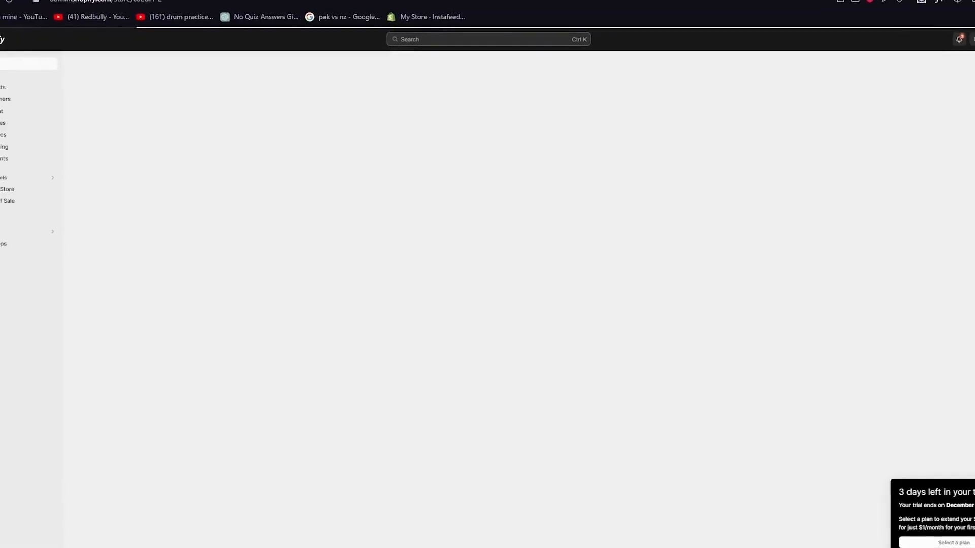